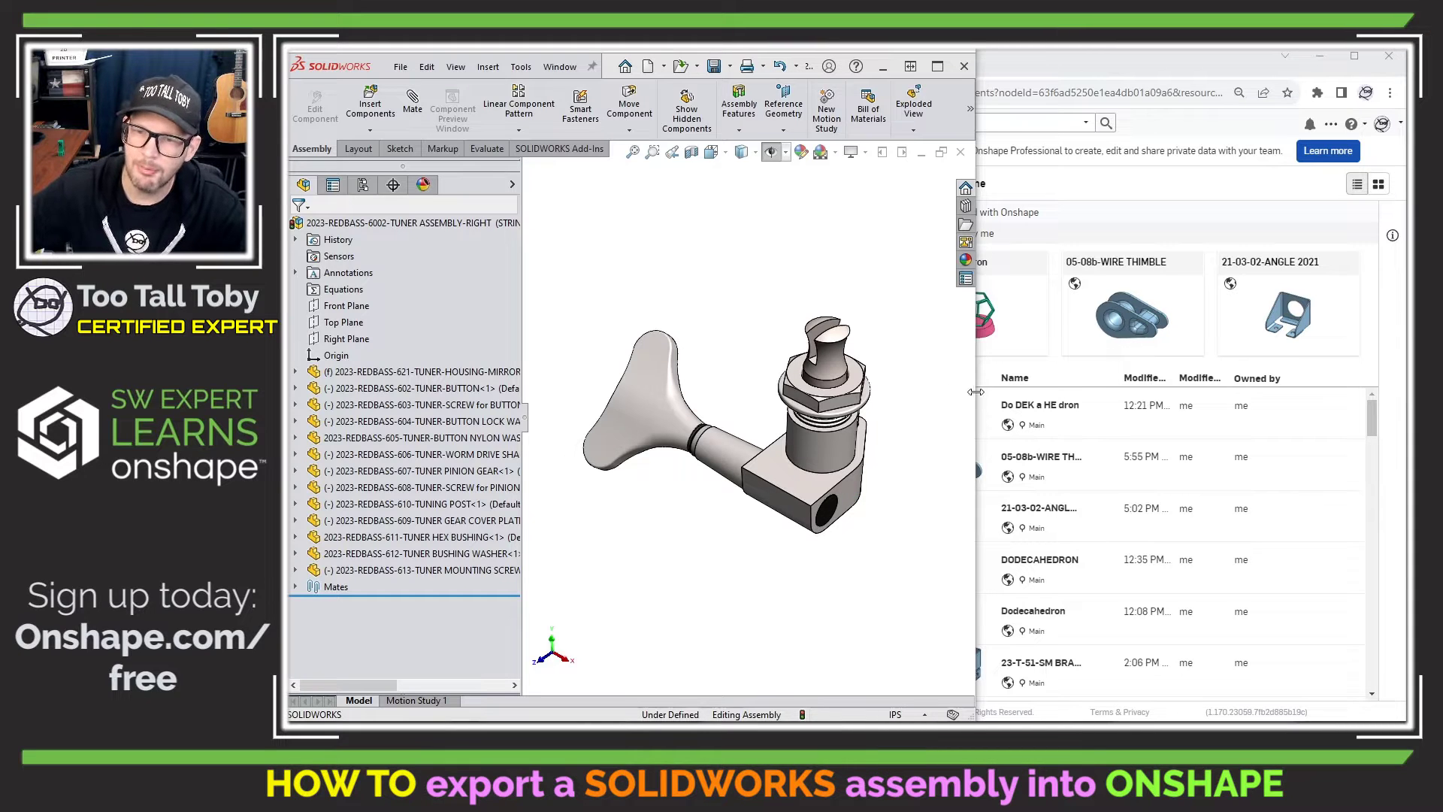
# - Enlarge the assembly window, open Pack and Go, and widen the In Folder column to show each file's source folder
pyautogui.moveTo(976, 391); pyautogui.dragTo(1382, 404)
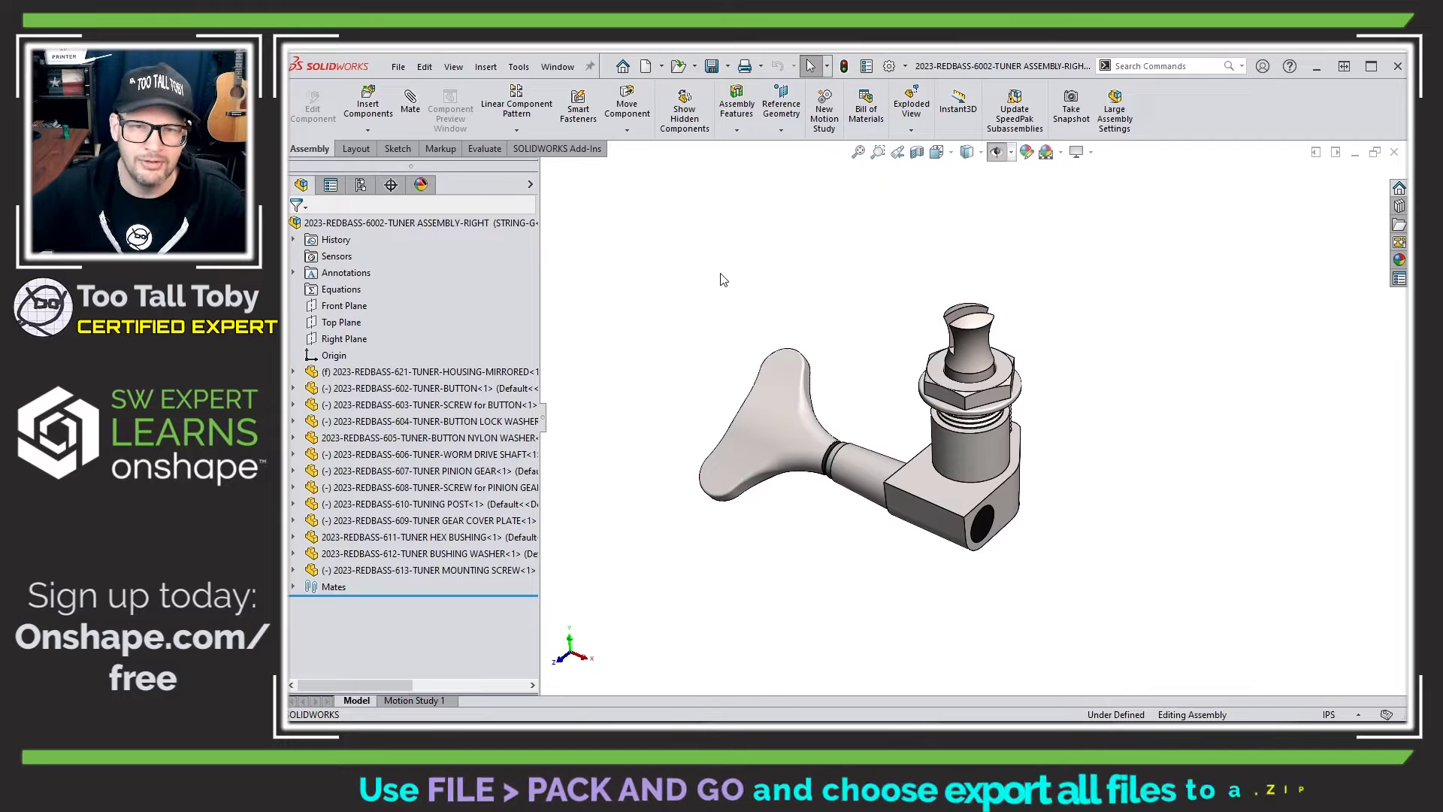
pyautogui.click(398, 67)
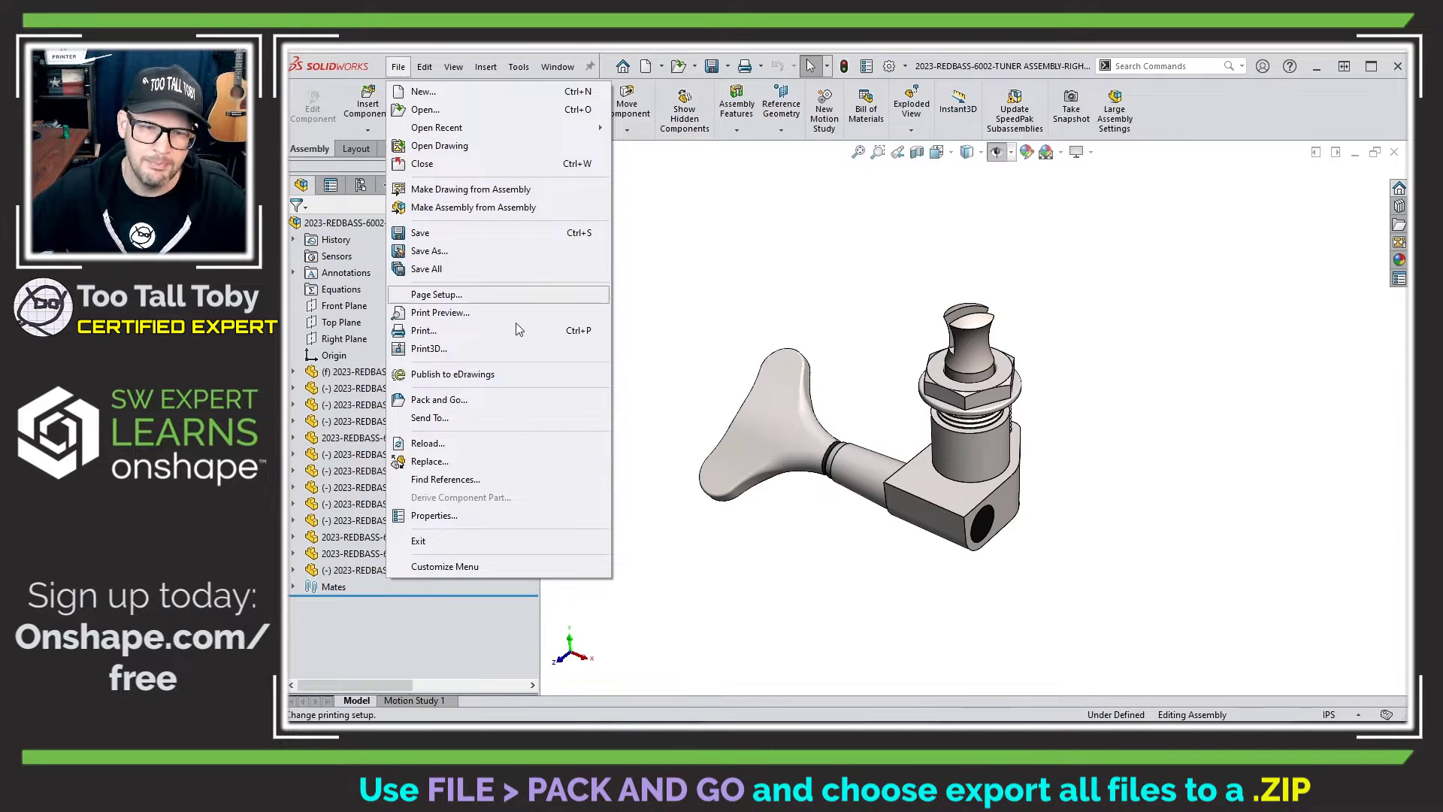
pyautogui.click(490, 404)
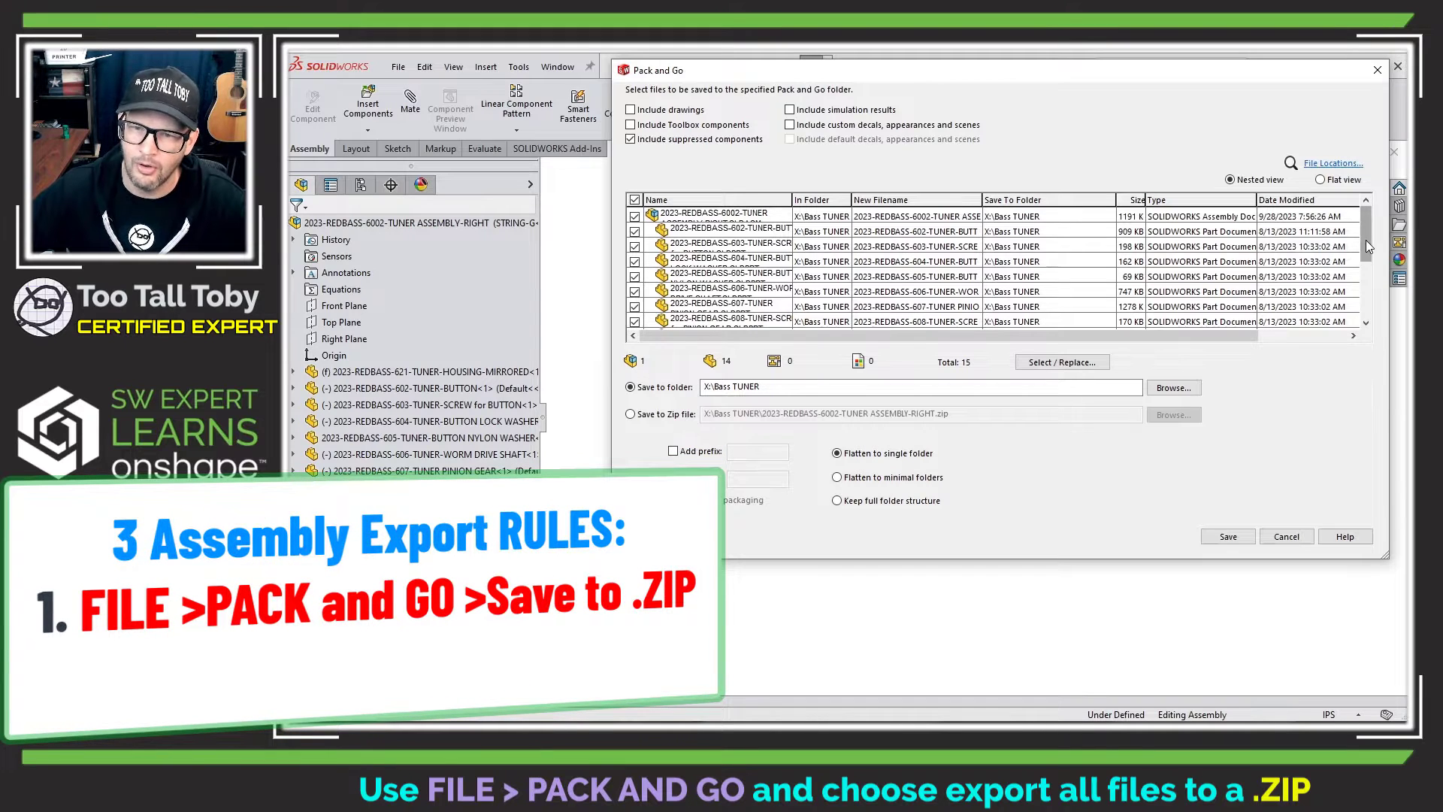
pyautogui.moveTo(1365, 240)
pyautogui.mouseDown()
pyautogui.moveTo(1367, 290)
pyautogui.moveTo(1365, 232)
pyautogui.mouseUp()
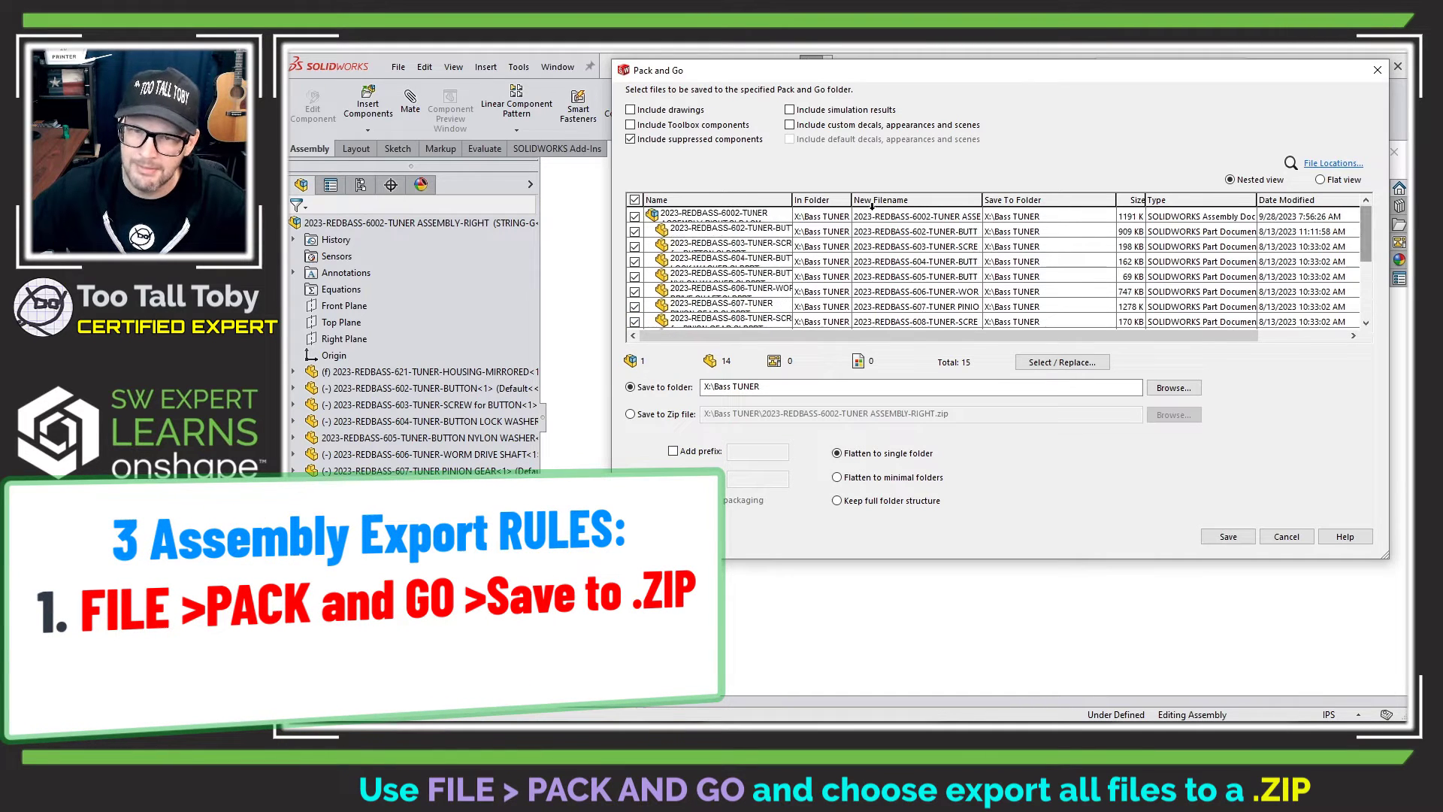
pyautogui.moveTo(855, 201); pyautogui.dragTo(918, 202)
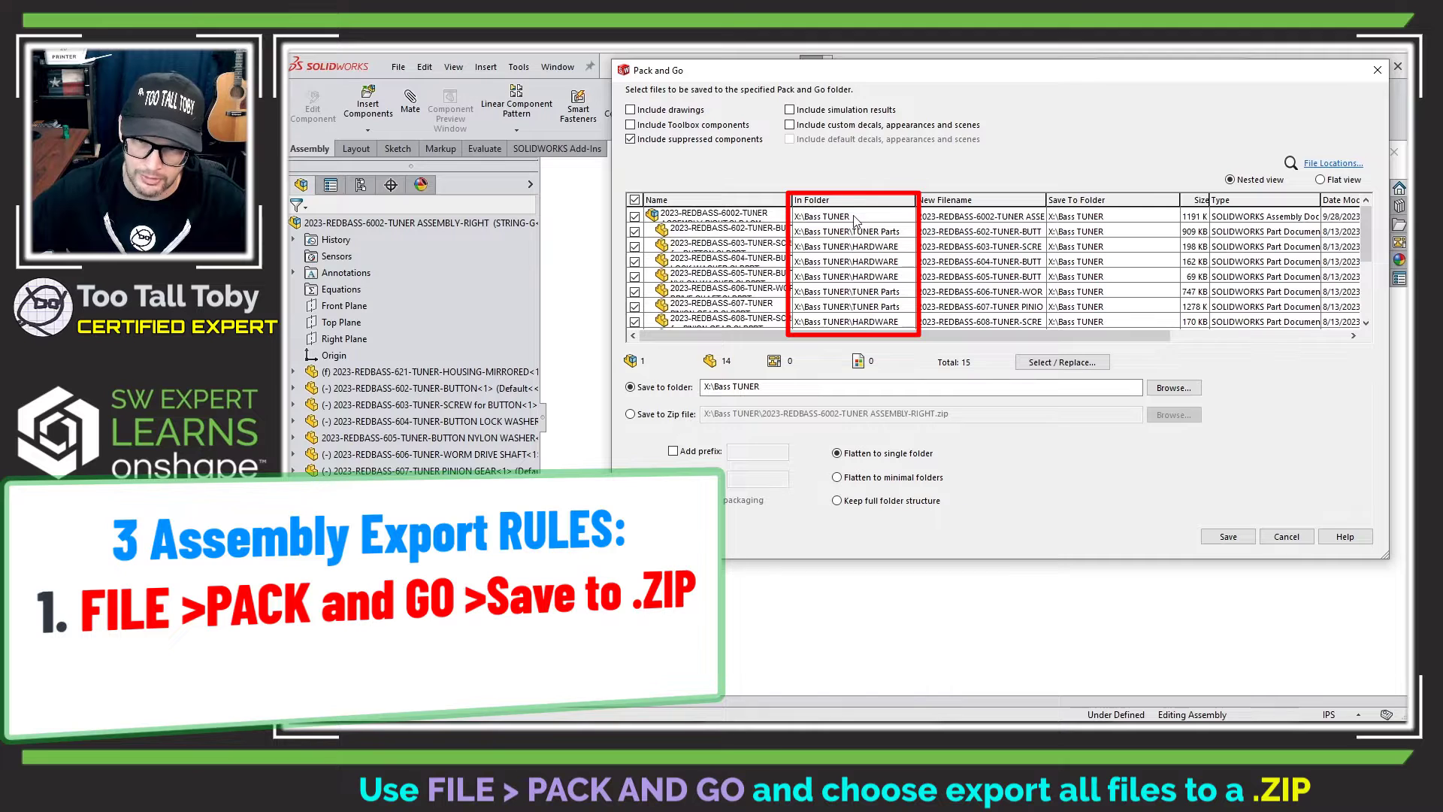
pyautogui.moveTo(1365, 236)
pyautogui.mouseDown()
pyautogui.moveTo(1363, 299)
pyautogui.moveTo(1363, 219)
pyautogui.mouseUp()
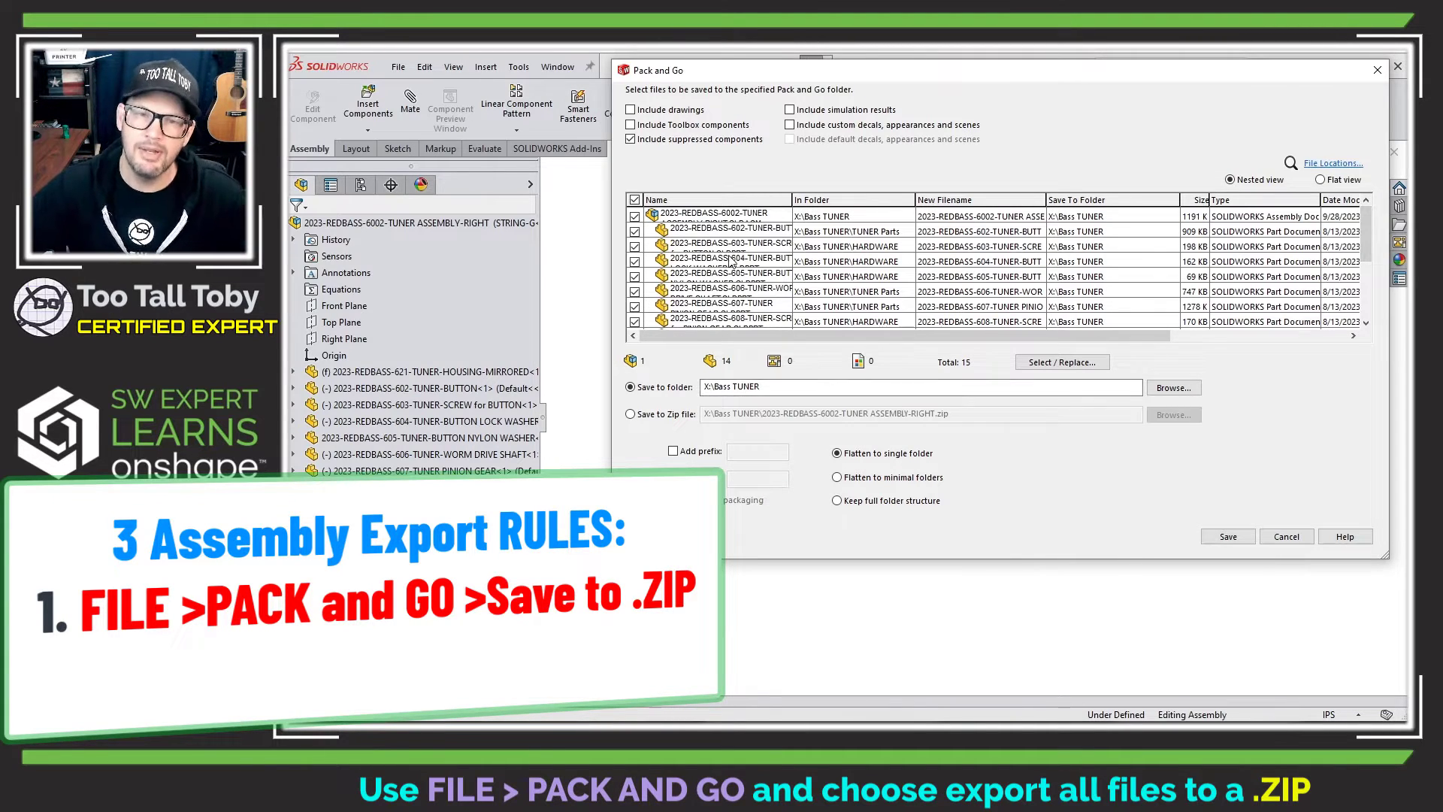
# - Save the Pack and Go to the zip file X:\Bass TUNER\2023-REDBASS-6002-TUNER ASSEMBLY-RIGHT.zip, flattened to a single folder
pyautogui.click(640, 418)
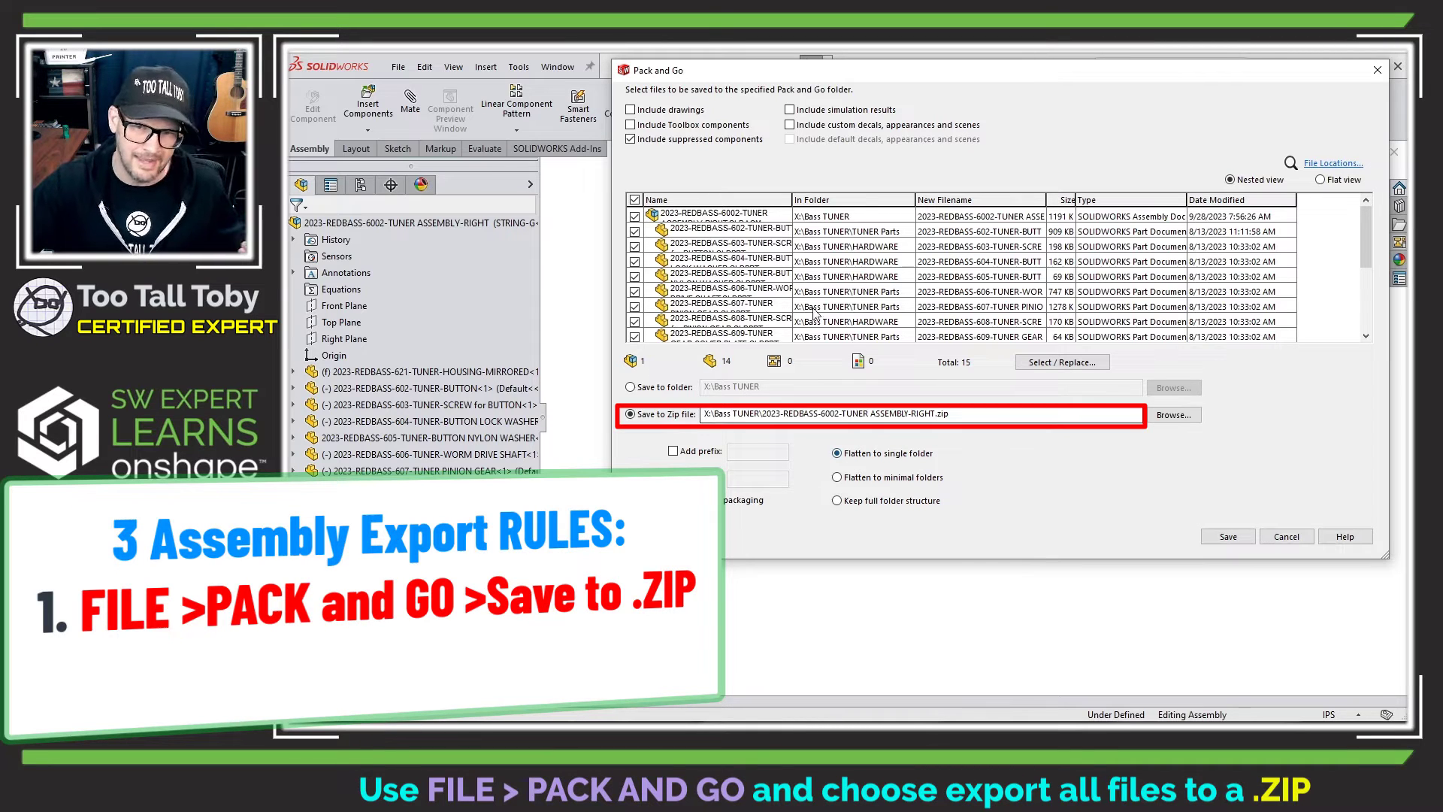
pyautogui.doubleClick(968, 415)
pyautogui.click(943, 418)
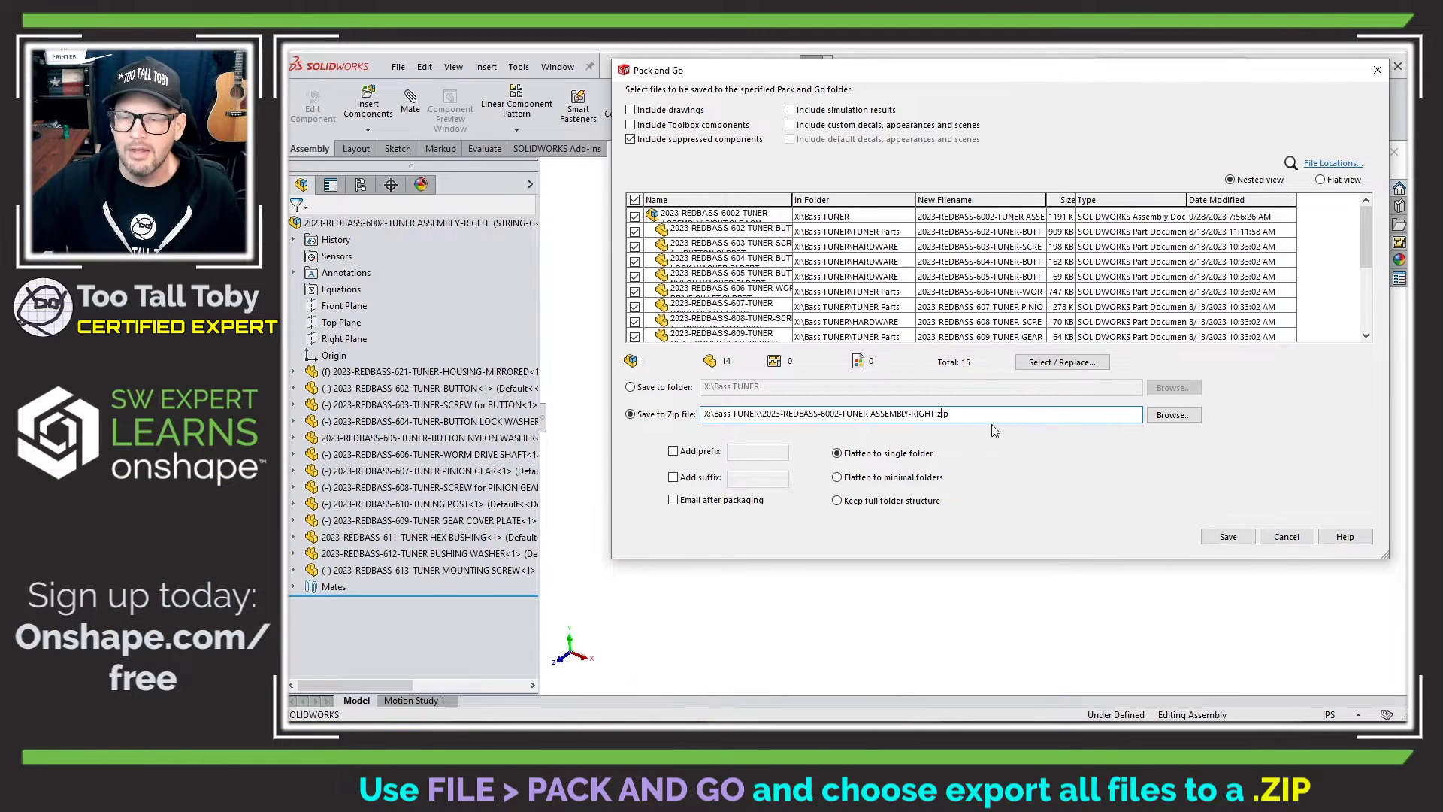
pyautogui.moveTo(968, 416); pyautogui.dragTo(763, 416)
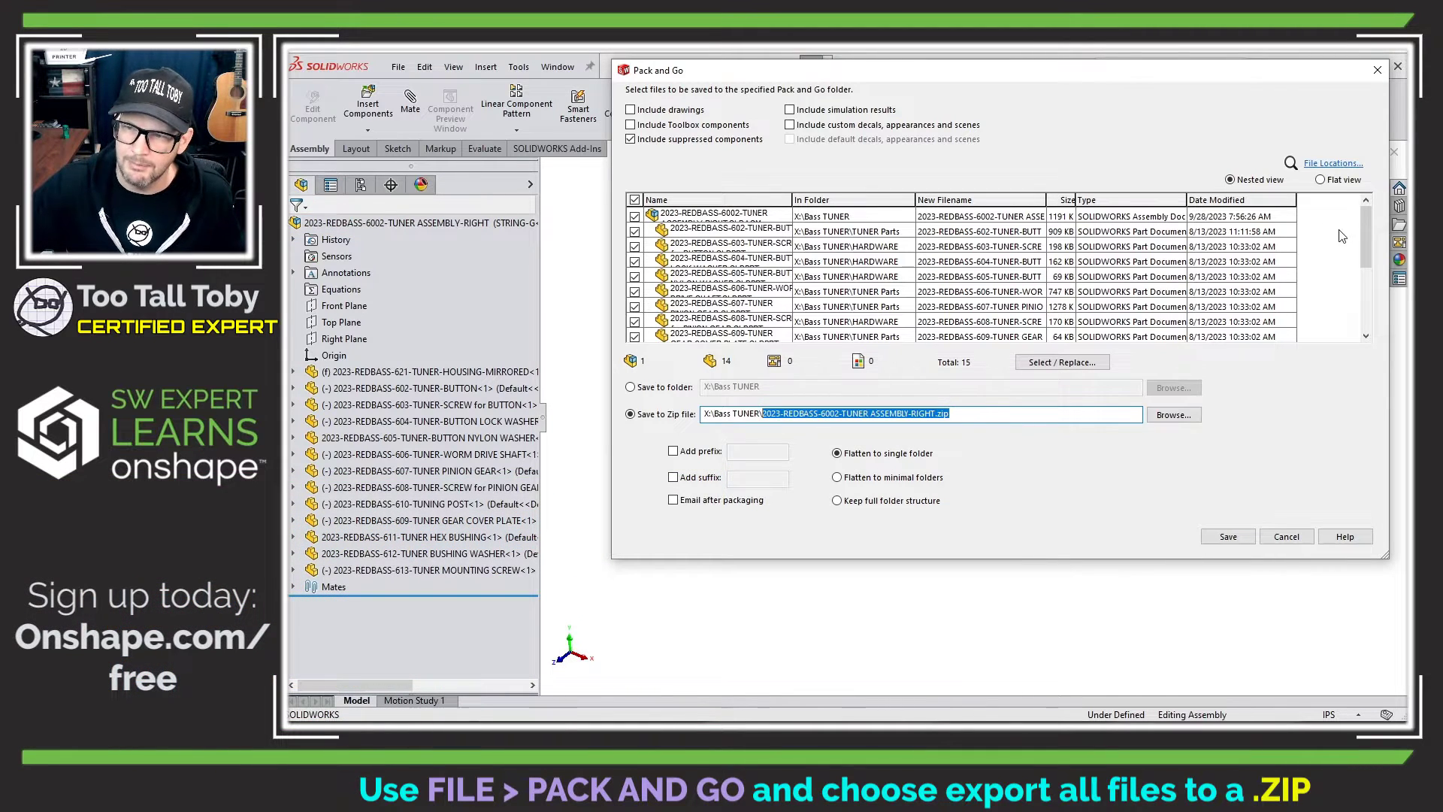
pyautogui.moveTo(1364, 236)
pyautogui.mouseDown()
pyautogui.moveTo(1365, 304)
pyautogui.moveTo(1365, 218)
pyautogui.mouseUp()
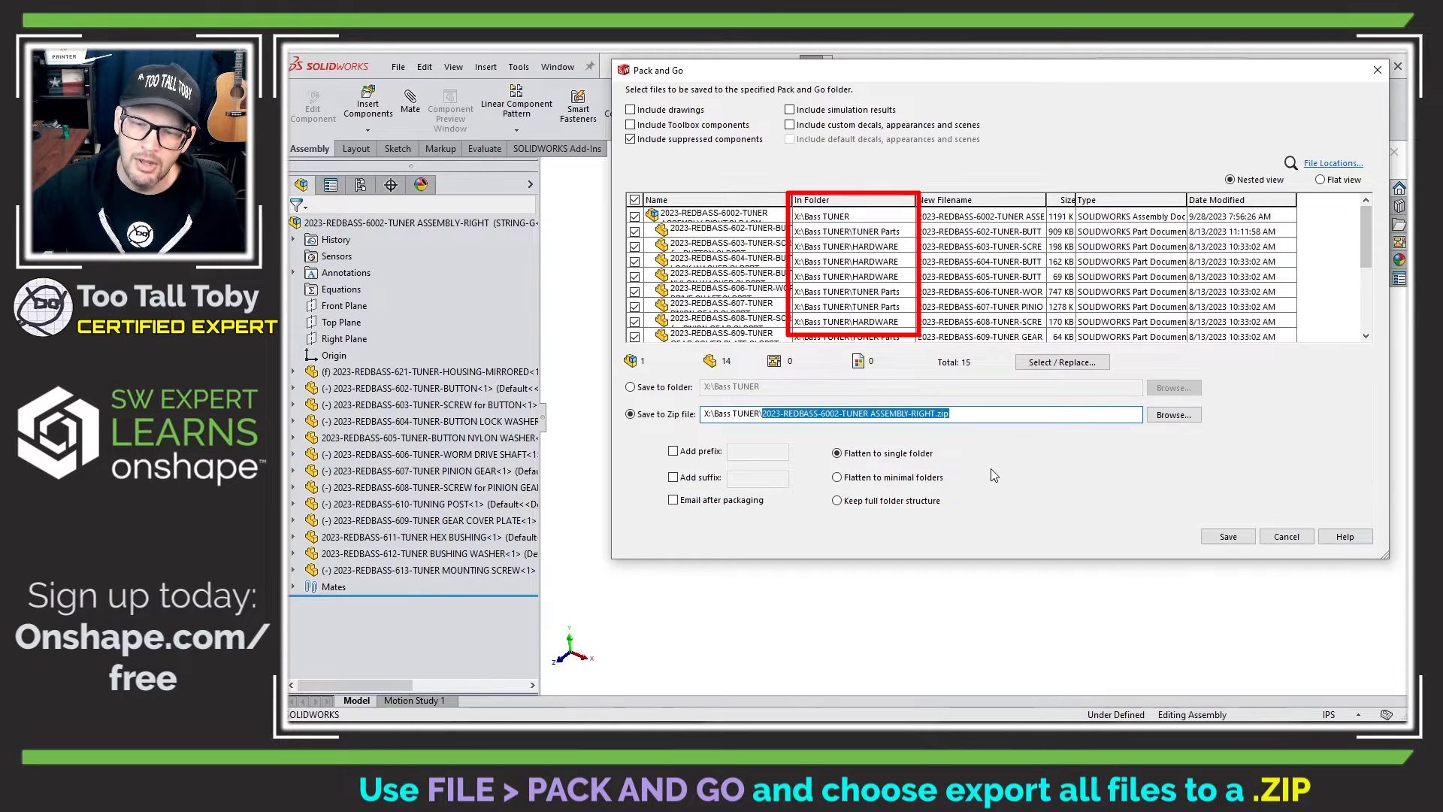
pyautogui.click(972, 413)
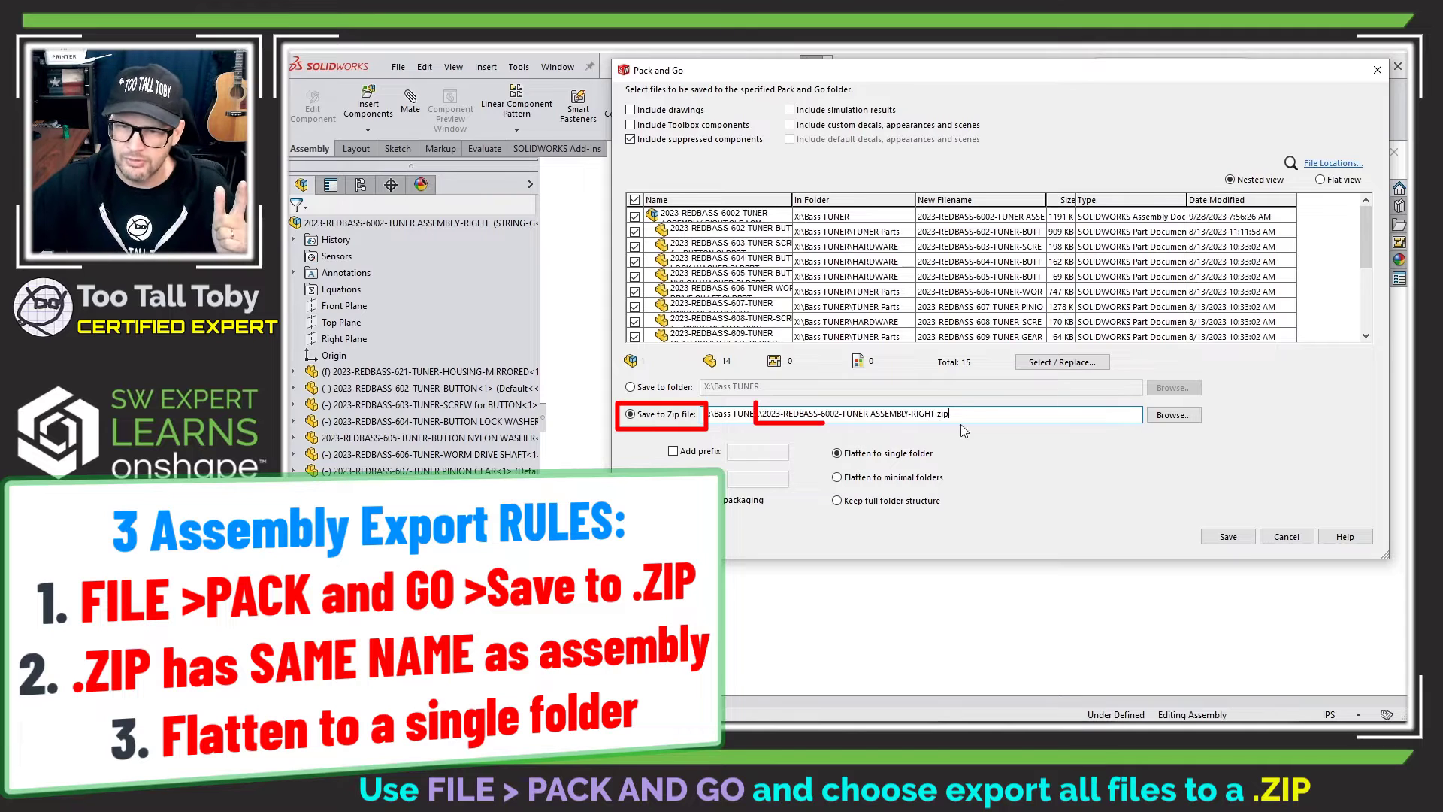
pyautogui.moveTo(951, 413); pyautogui.dragTo(820, 413)
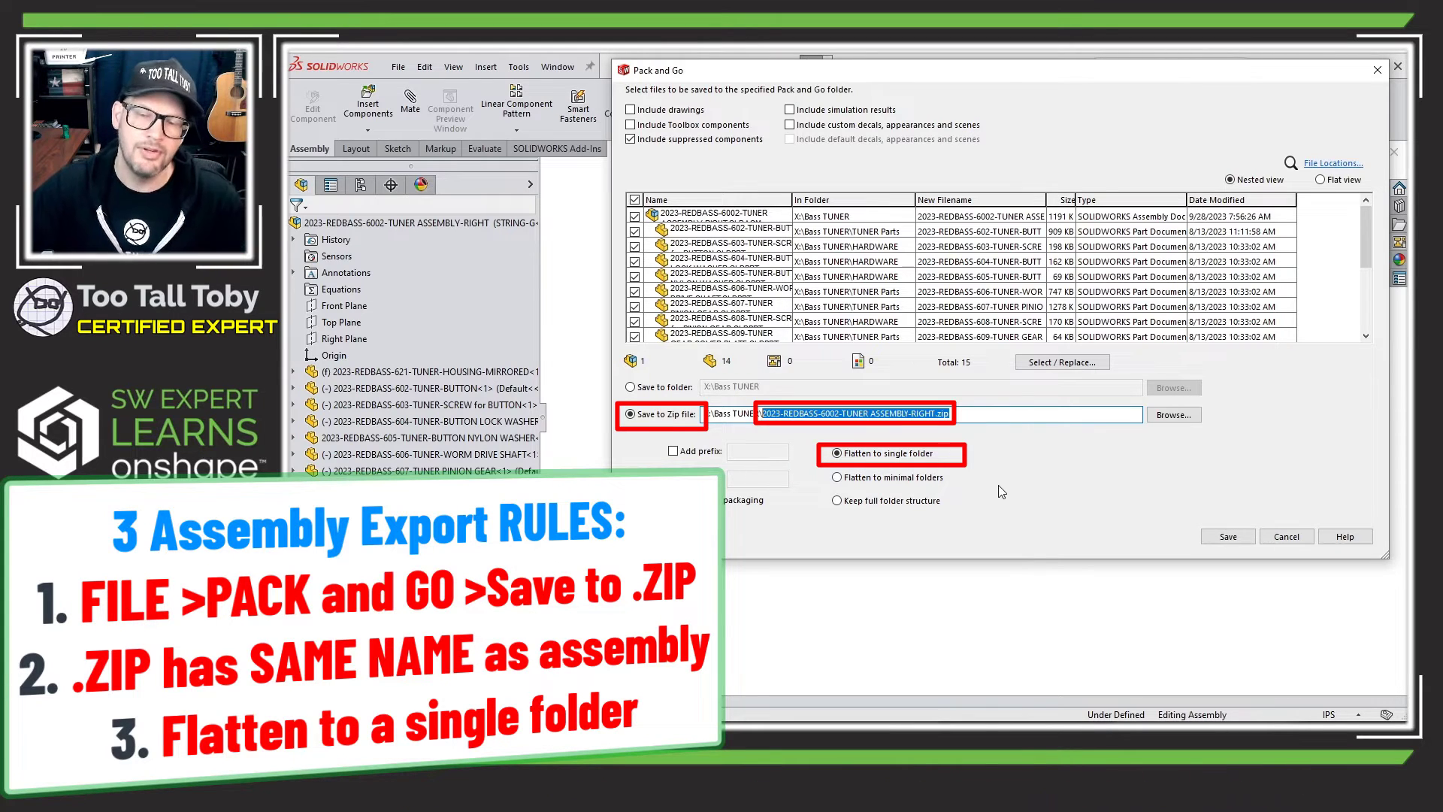
pyautogui.press('End')
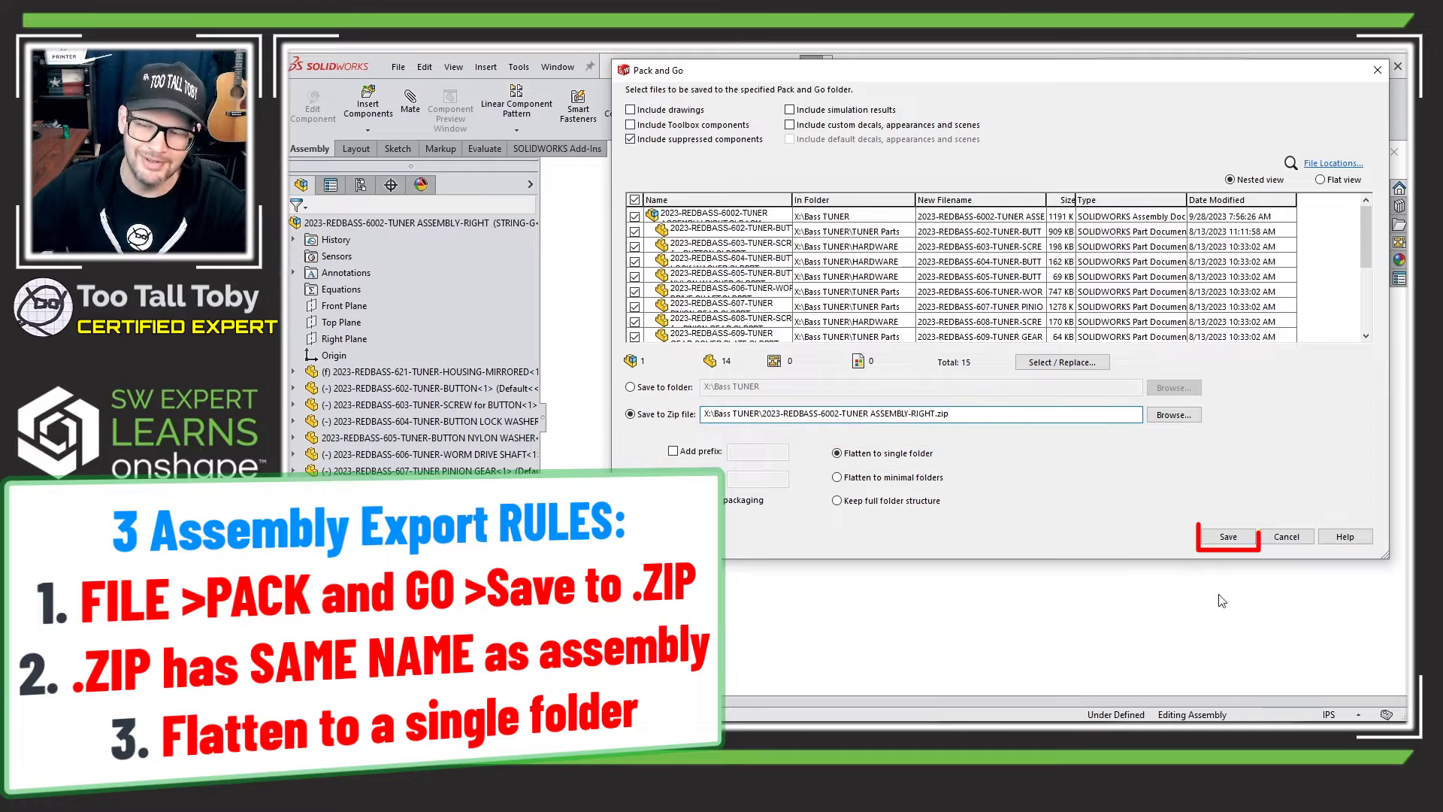
pyautogui.click(1211, 540)
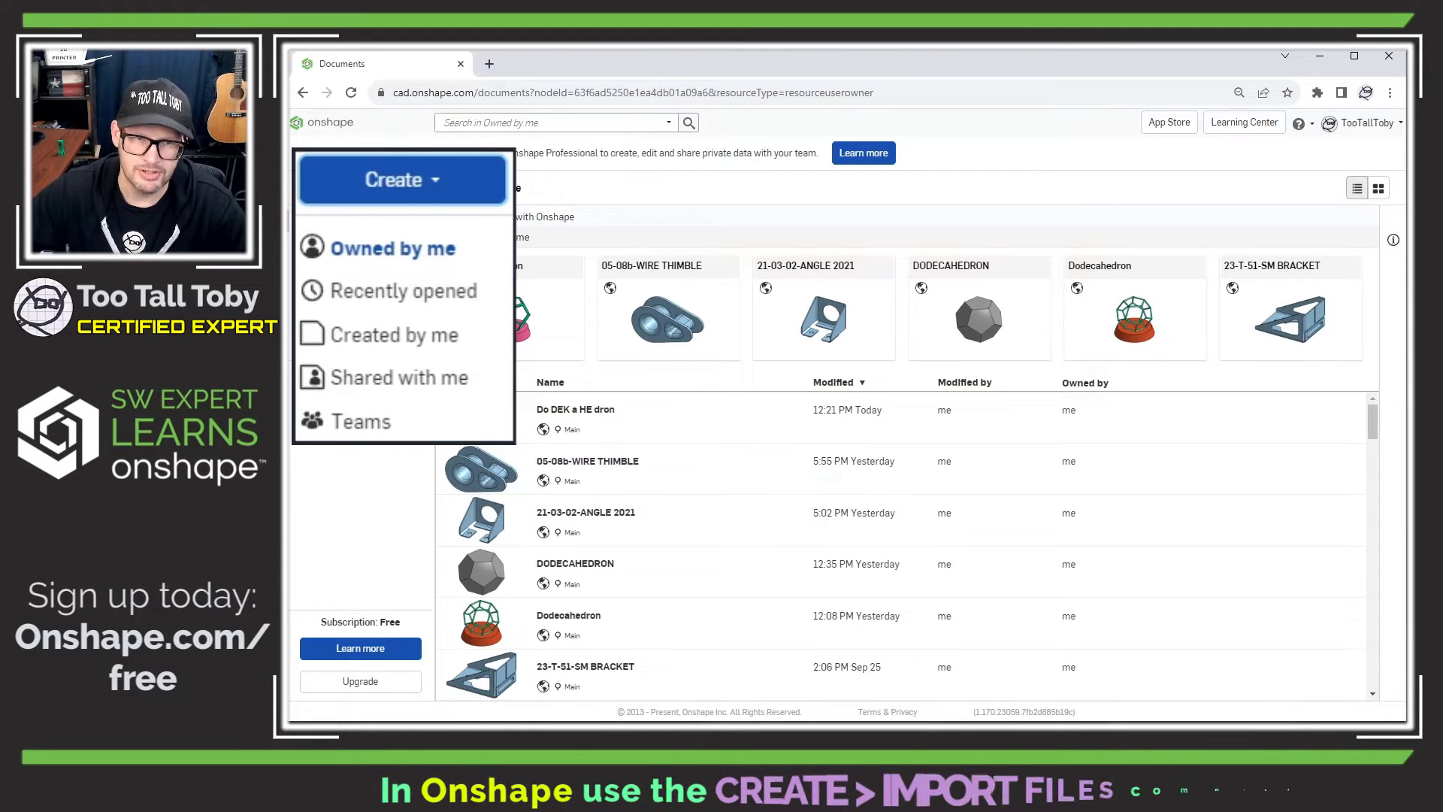
# - Switch to Onshape and import 2023-REDBASS-6002-TUNER ASSEMBLY-RIGHT.zip, split into multiple documents with appearances
pyautogui.click(455, 191)
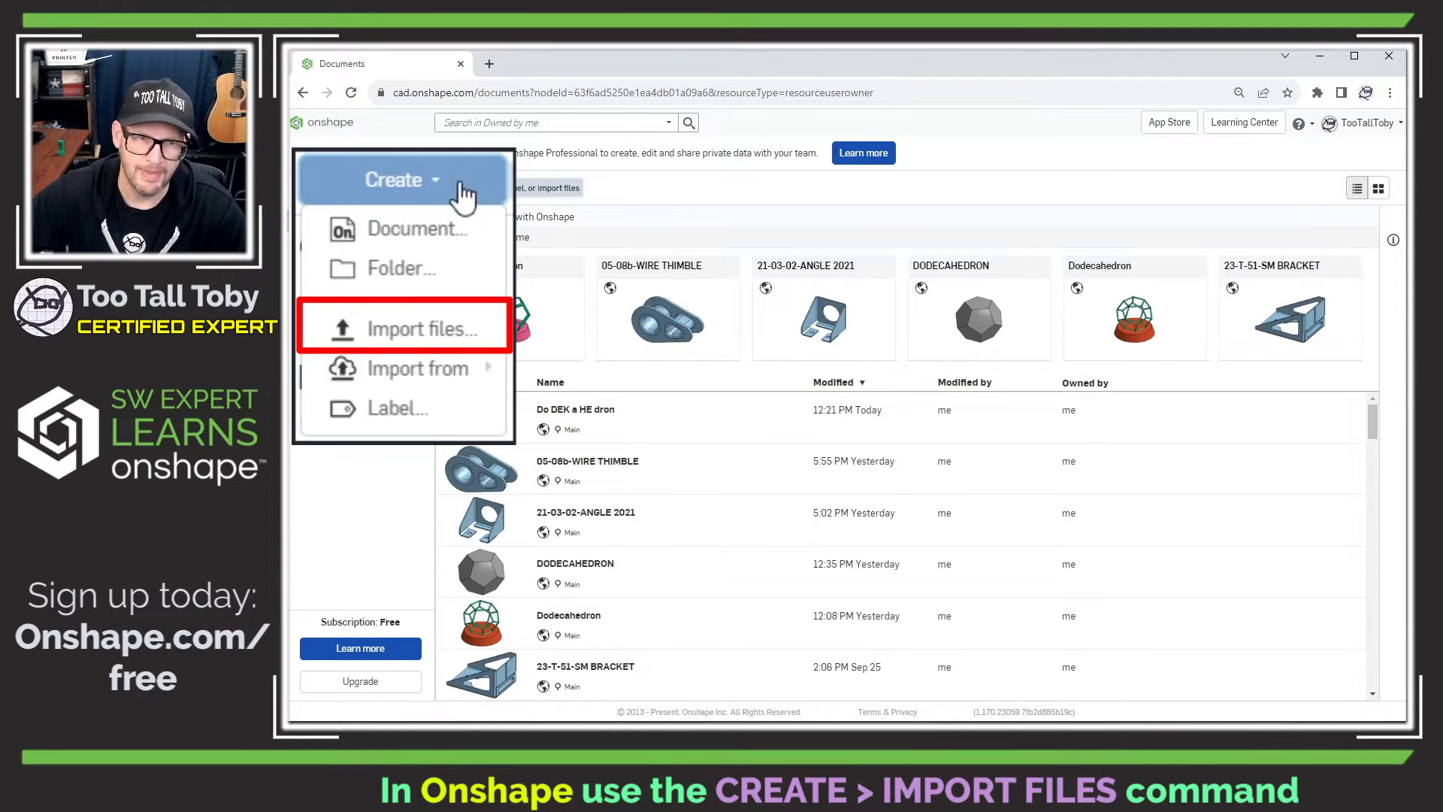
pyautogui.click(430, 331)
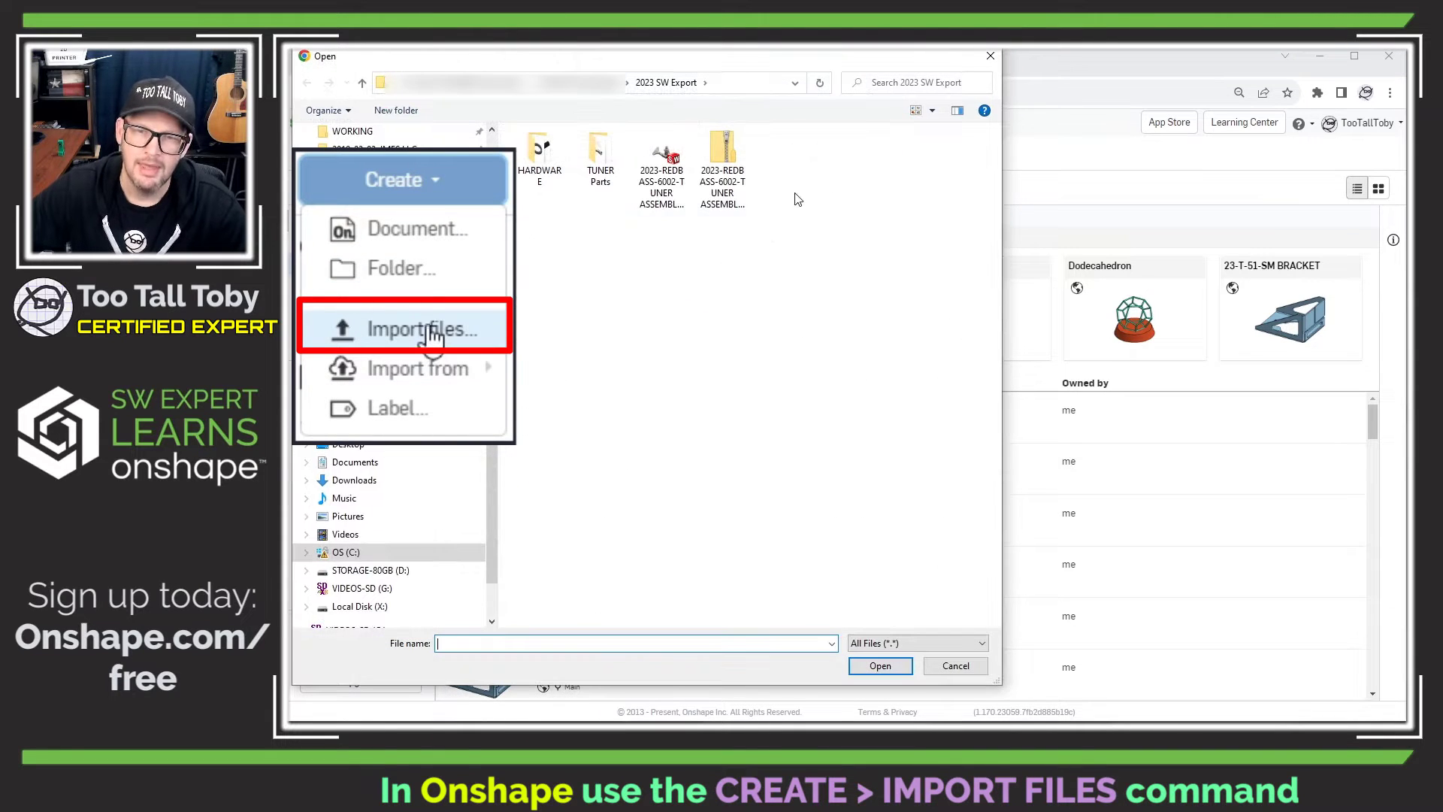
pyautogui.click(726, 168)
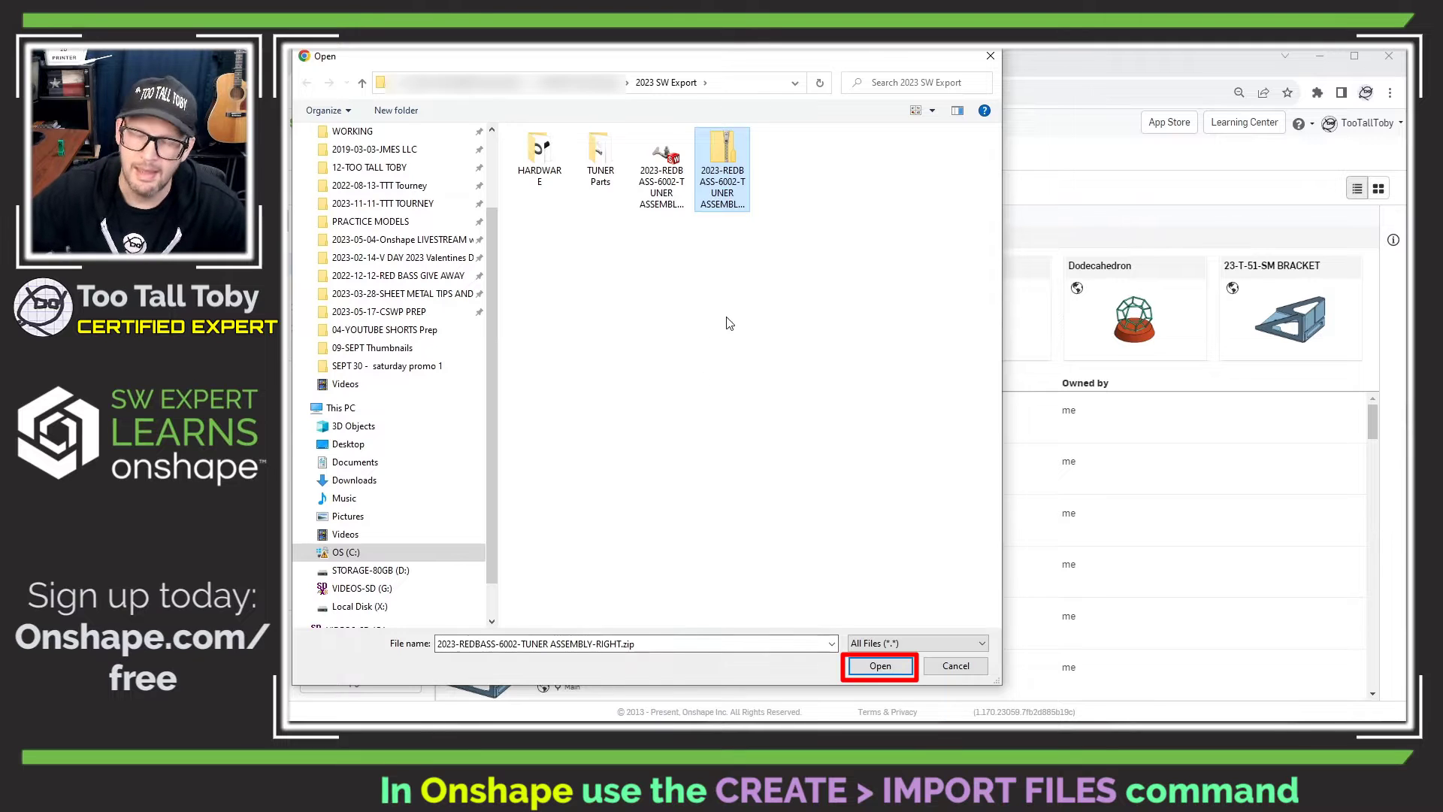
pyautogui.click(887, 667)
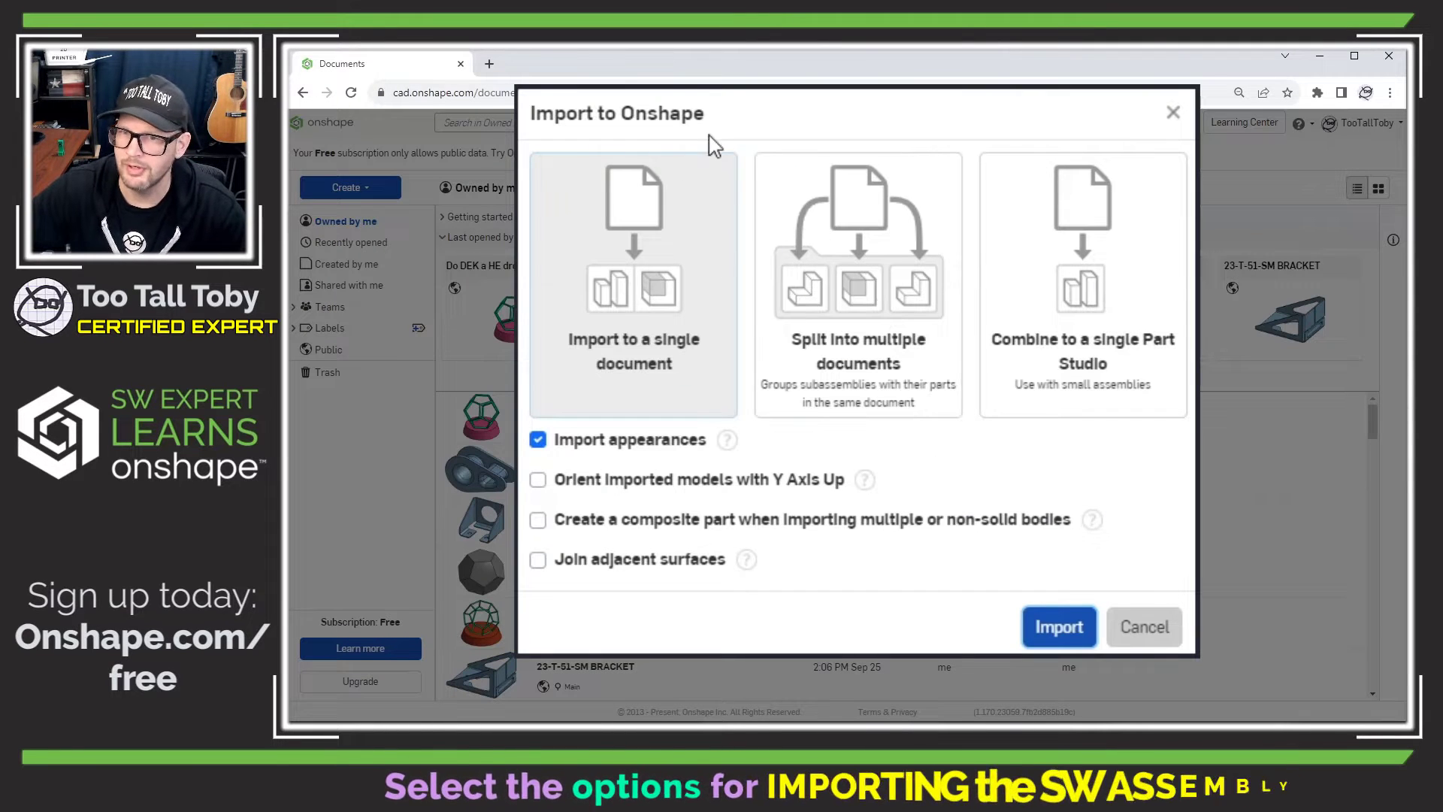
pyautogui.click(892, 354)
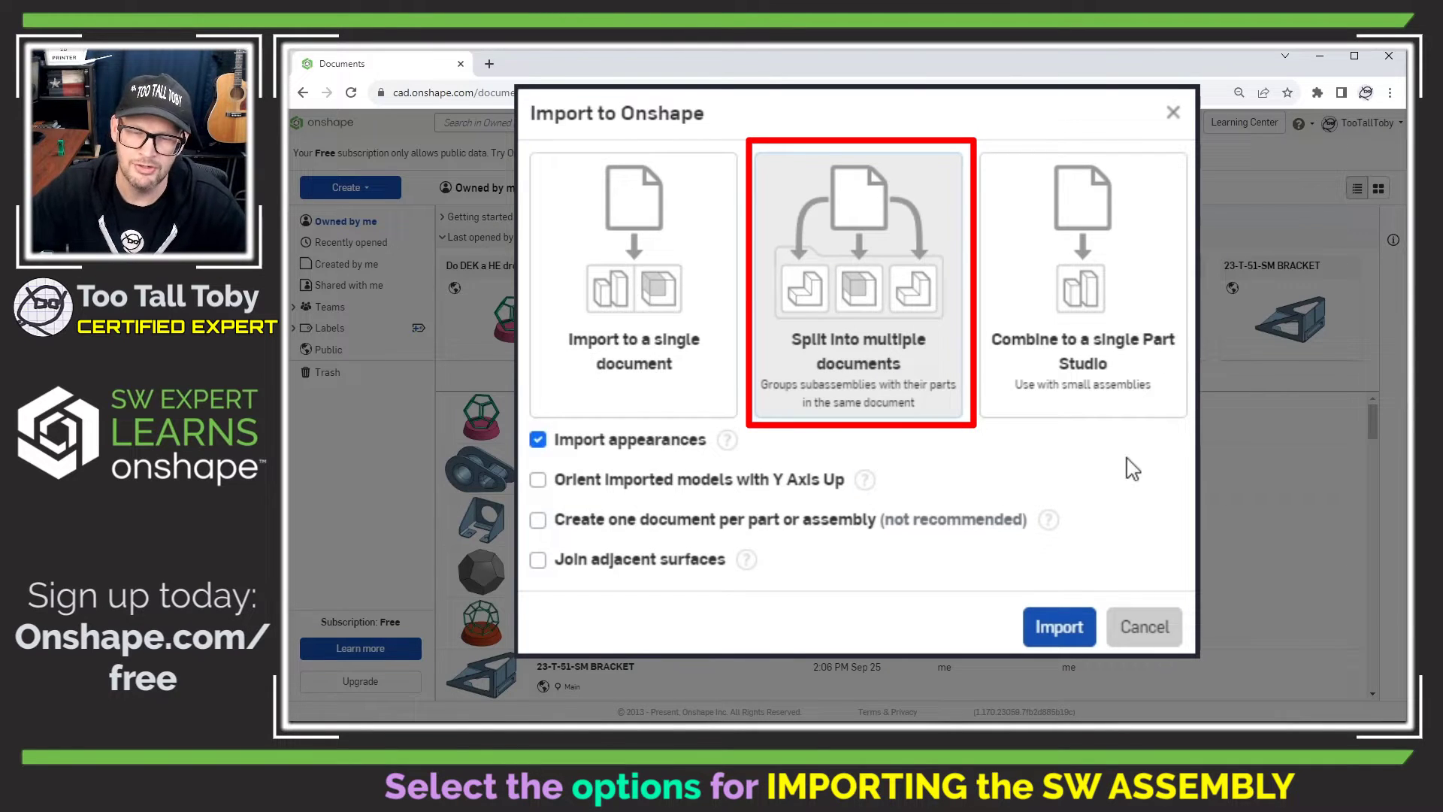
pyautogui.click(1055, 630)
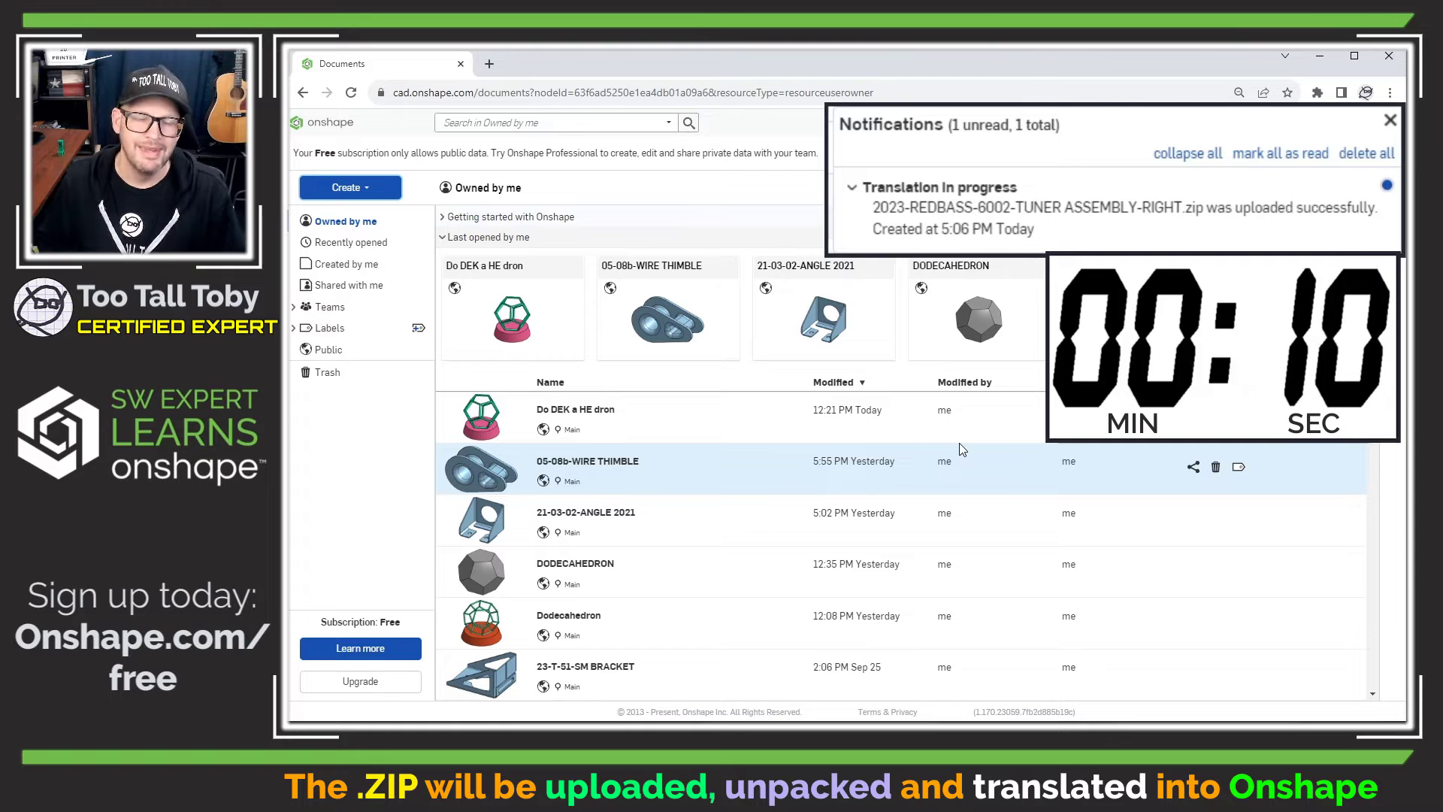
# - Open the 21-03-02-ANGLE 2021 document and create a drawing from the ANSI_B_MM.dwt template with no views
pyautogui.click(960, 443)
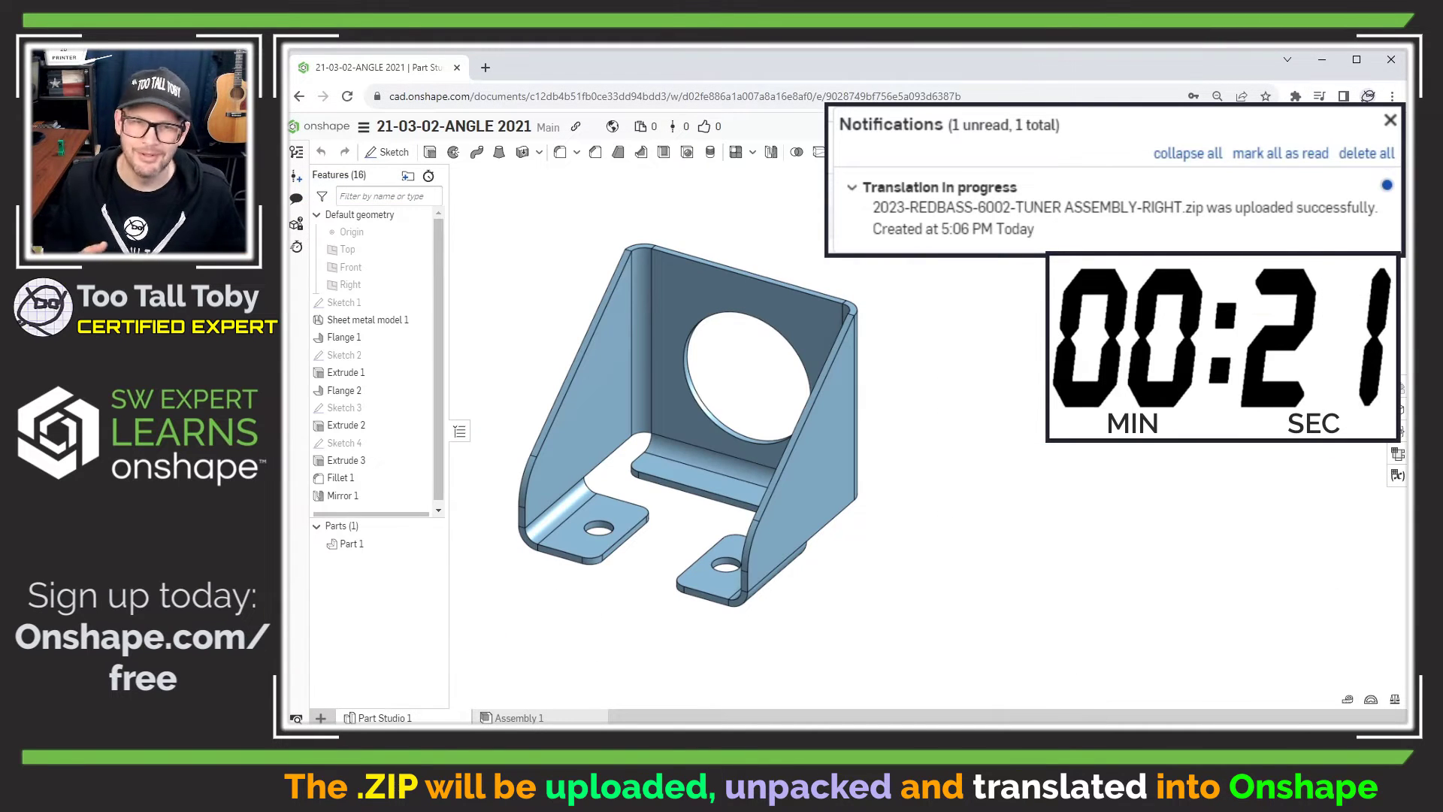
pyautogui.click(321, 718)
pyautogui.click(390, 659)
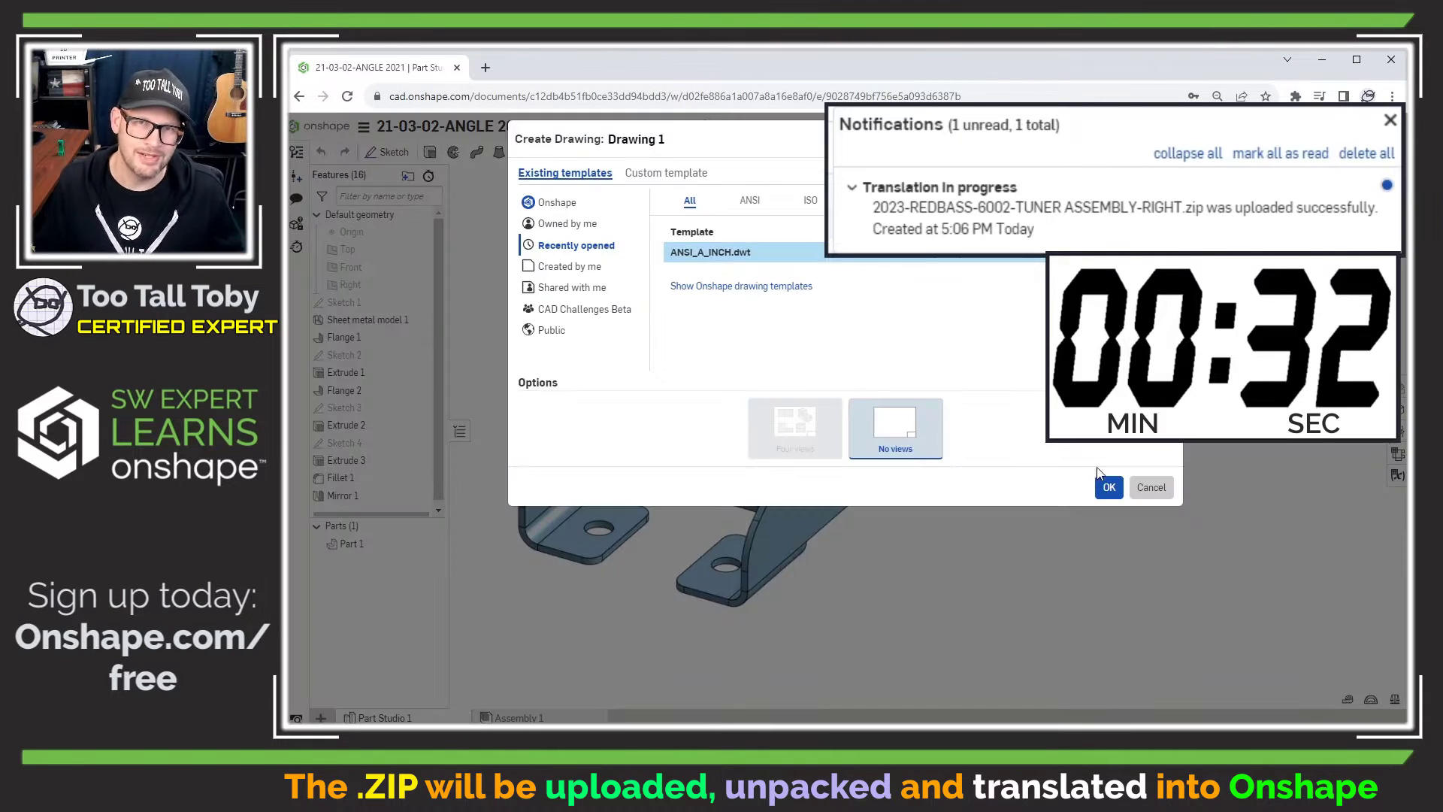
pyautogui.click(733, 354)
pyautogui.click(1109, 487)
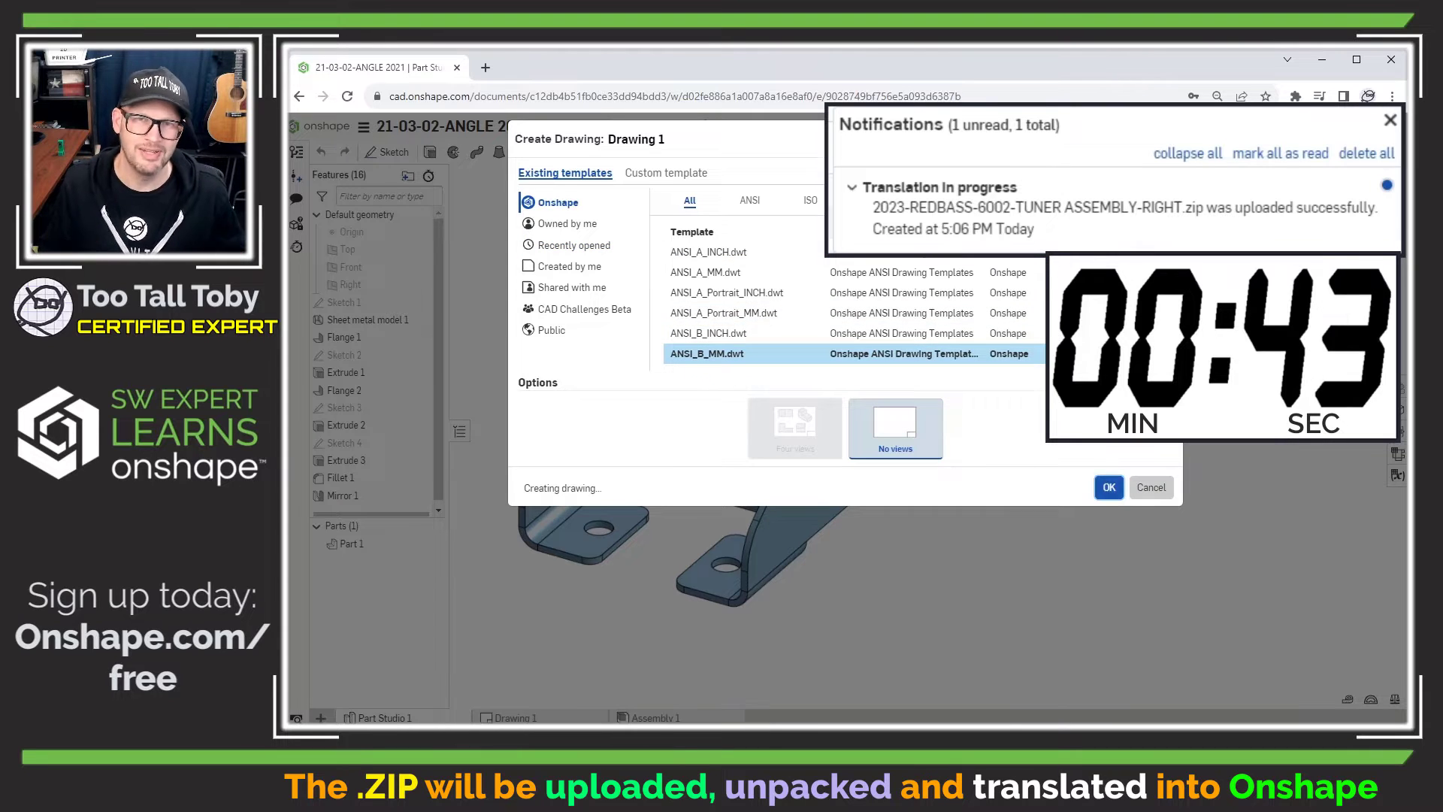
# - Place a front view of the bracket at 1:2 scale low on the sheet and a projected view above it
pyautogui.click(538, 349)
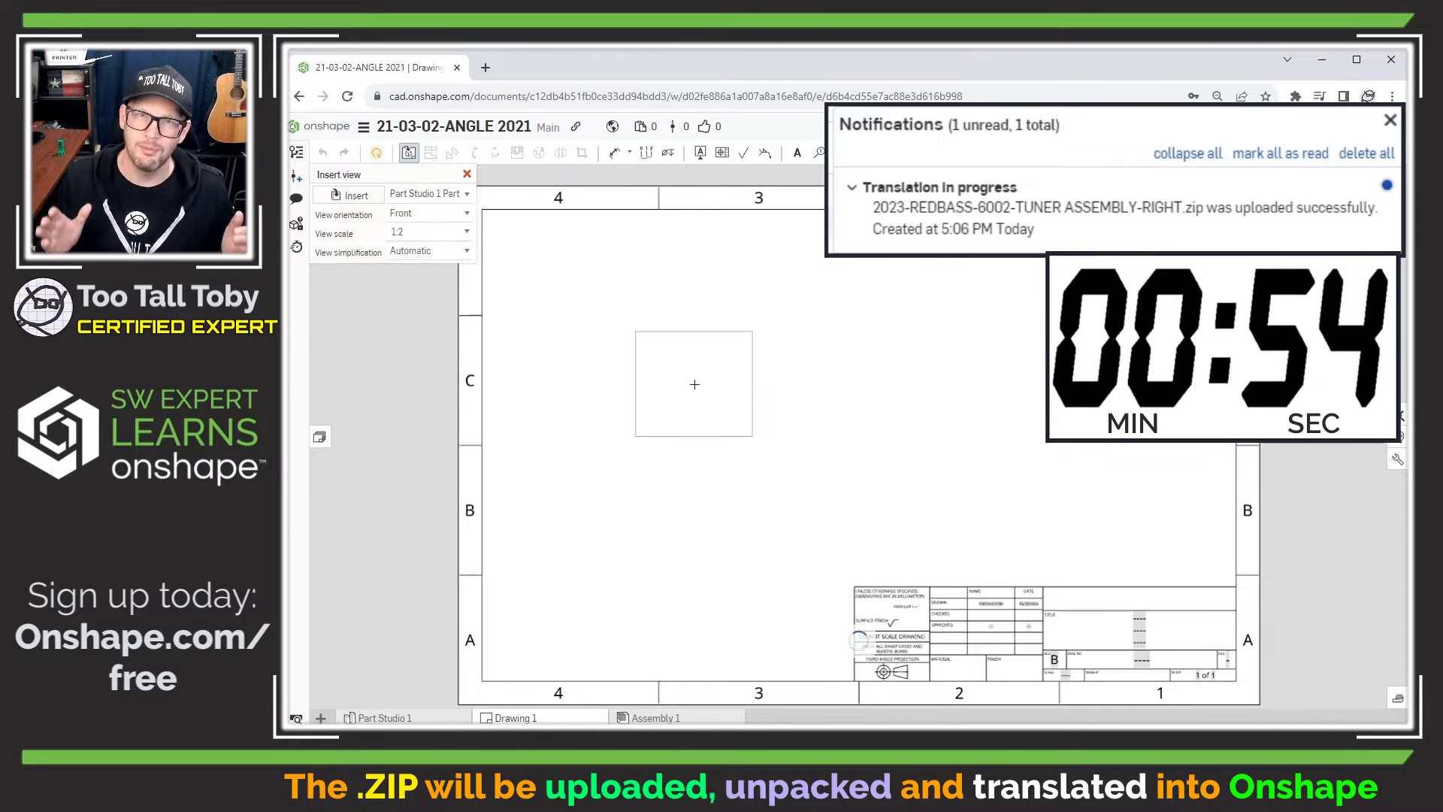
pyautogui.click(650, 511)
pyautogui.press('Escape')
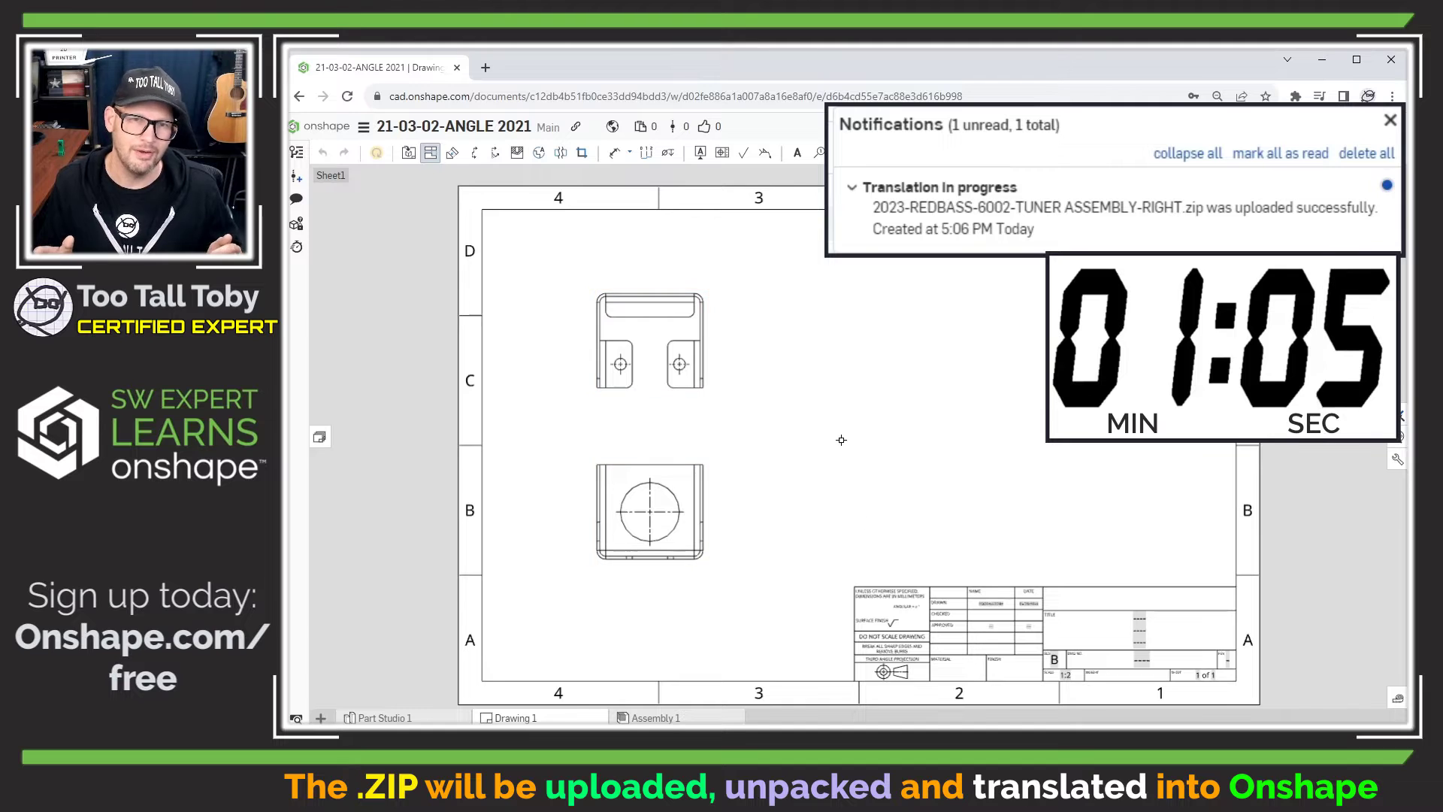
# - Insert a flat pattern view of the sheet metal bracket beside the existing views on the drawing sheet
pyautogui.scroll(-4, 869, 474)
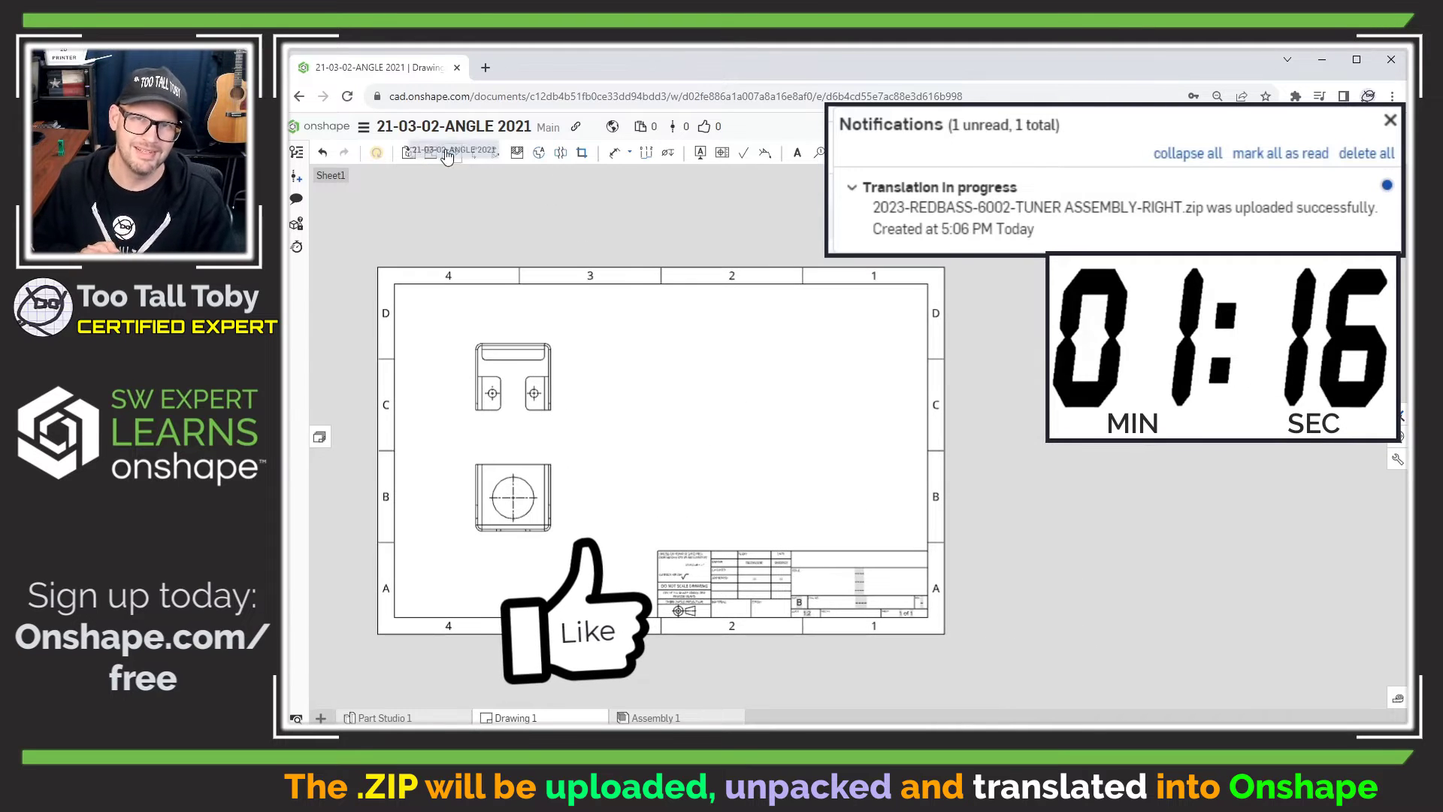
pyautogui.click(409, 153)
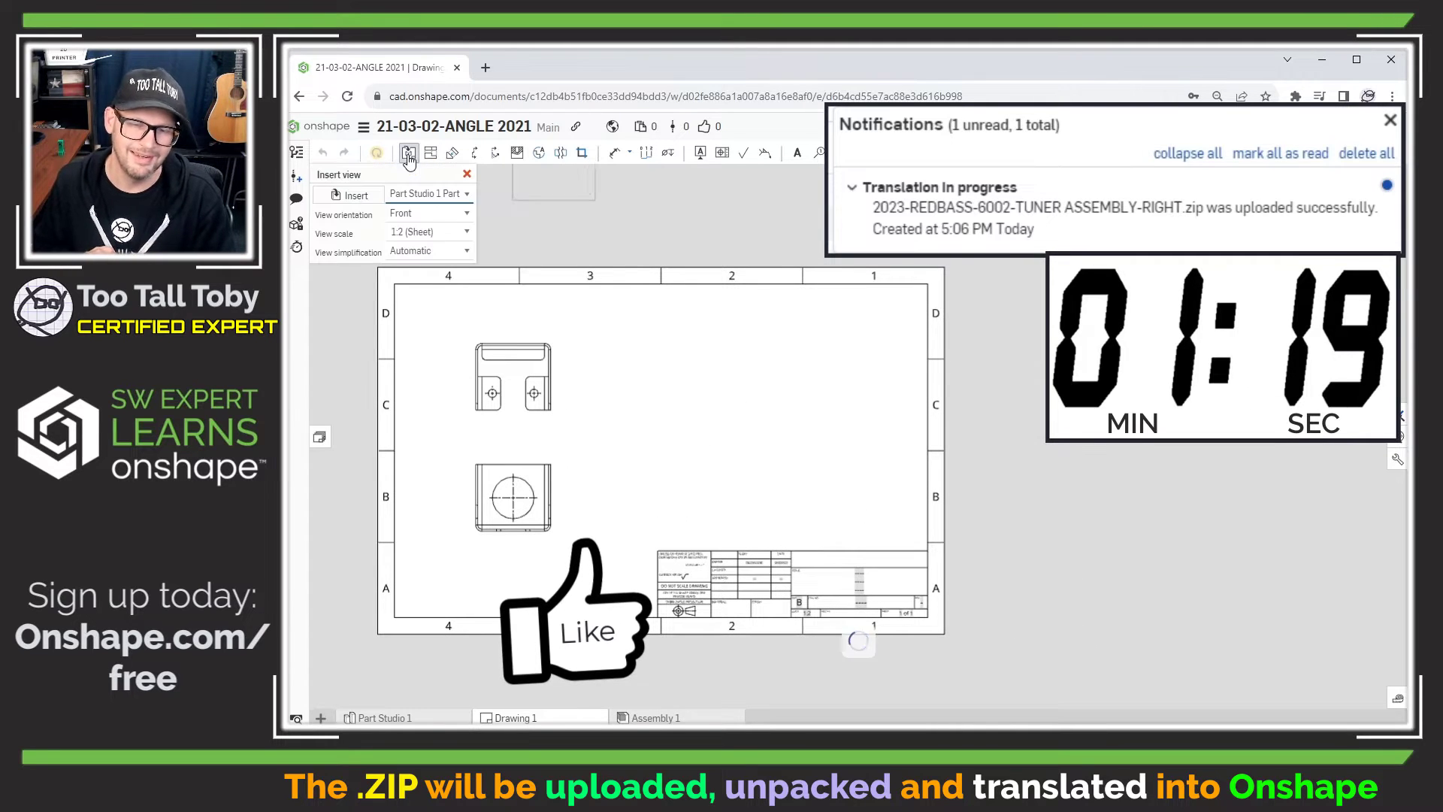
pyautogui.click(358, 197)
pyautogui.click(564, 364)
pyautogui.click(720, 418)
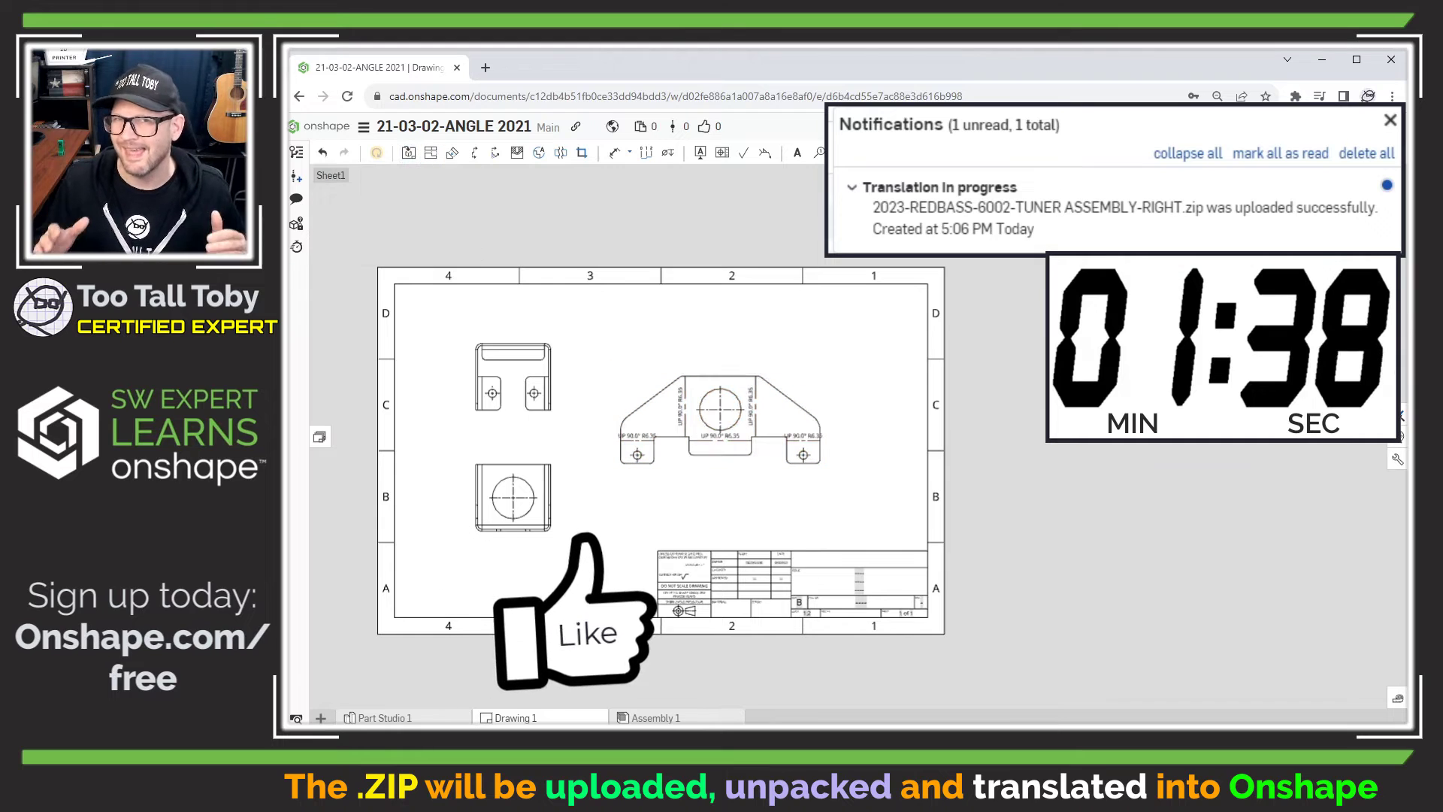
# - Start a dimension between the upper and lower edges of the bracket's front view
pyautogui.press('d')
pyautogui.click(513, 465)
pyautogui.click(514, 530)
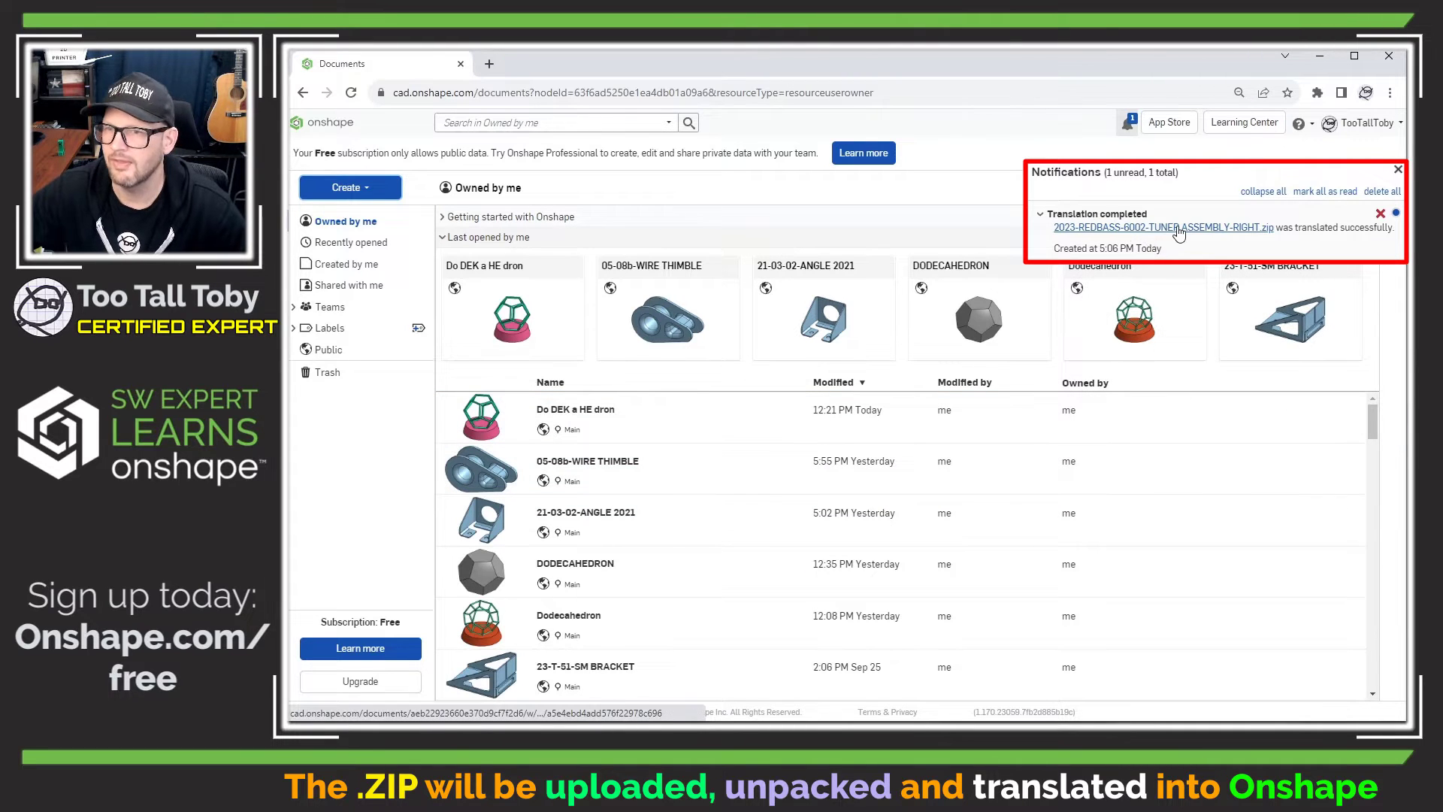
# - Refresh the documents list and open the imported tuner assembly document from the 2023-REDBASS-6002-TUNER ASSEMBLY-RIGHT.zip folder
pyautogui.click(351, 92)
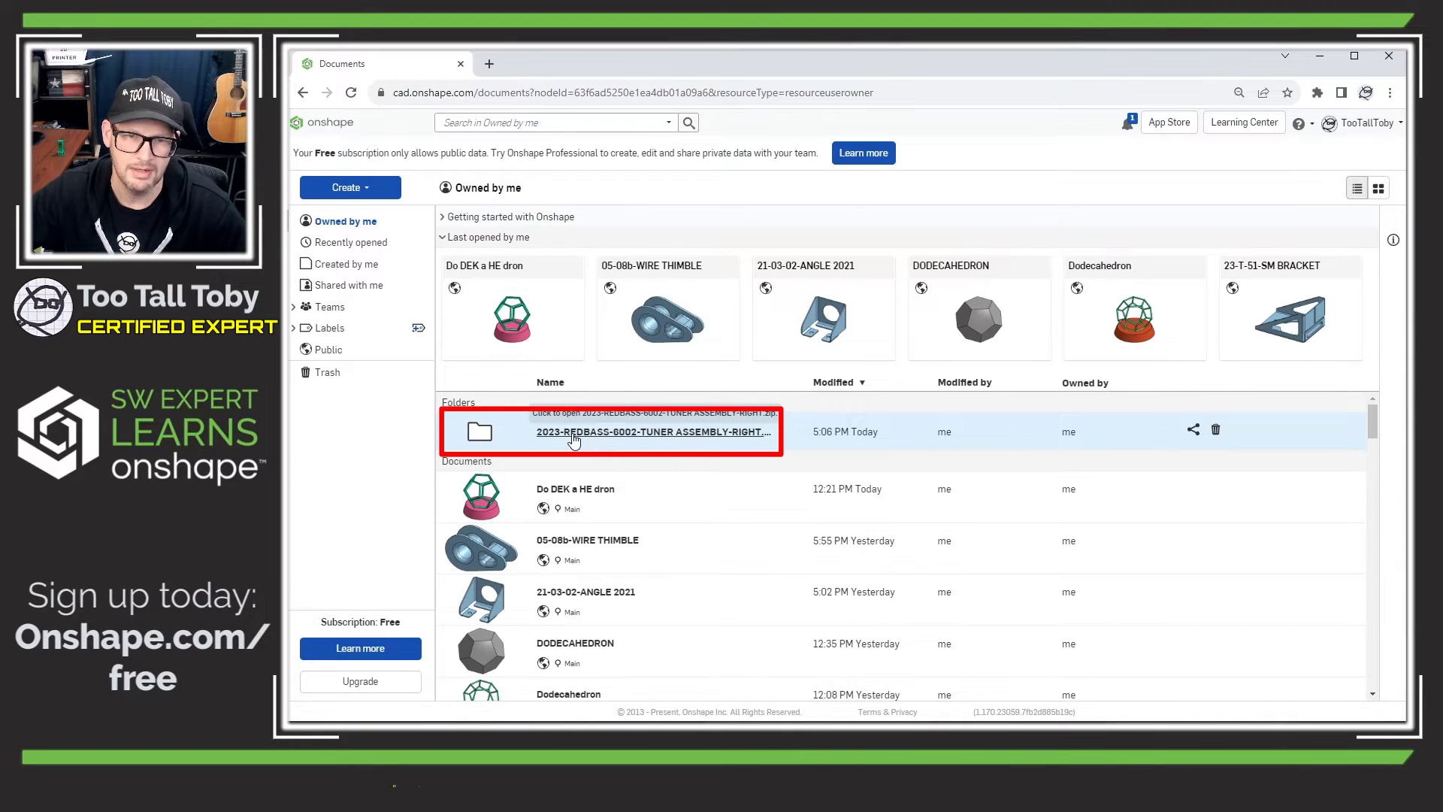
pyautogui.click(574, 434)
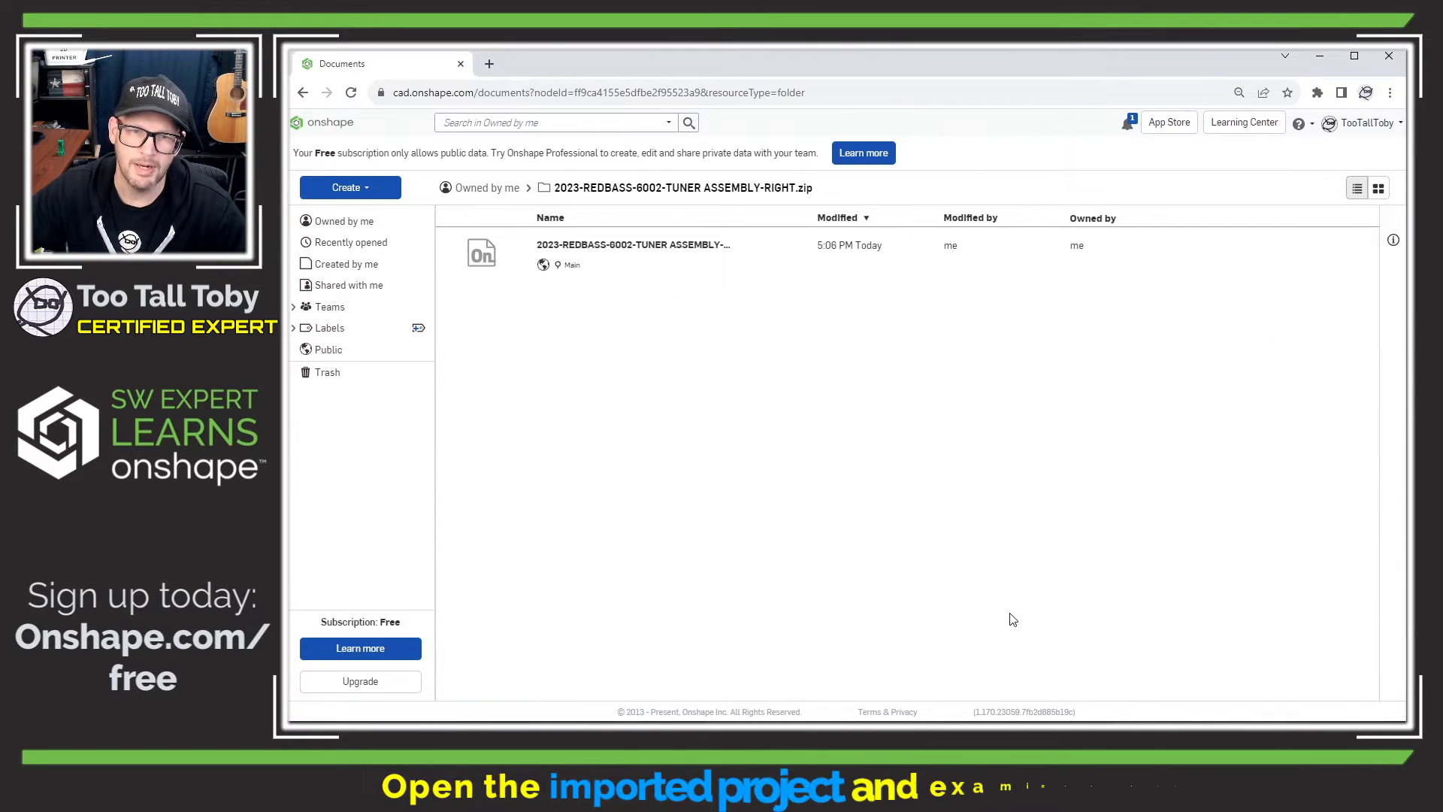
pyautogui.click(599, 246)
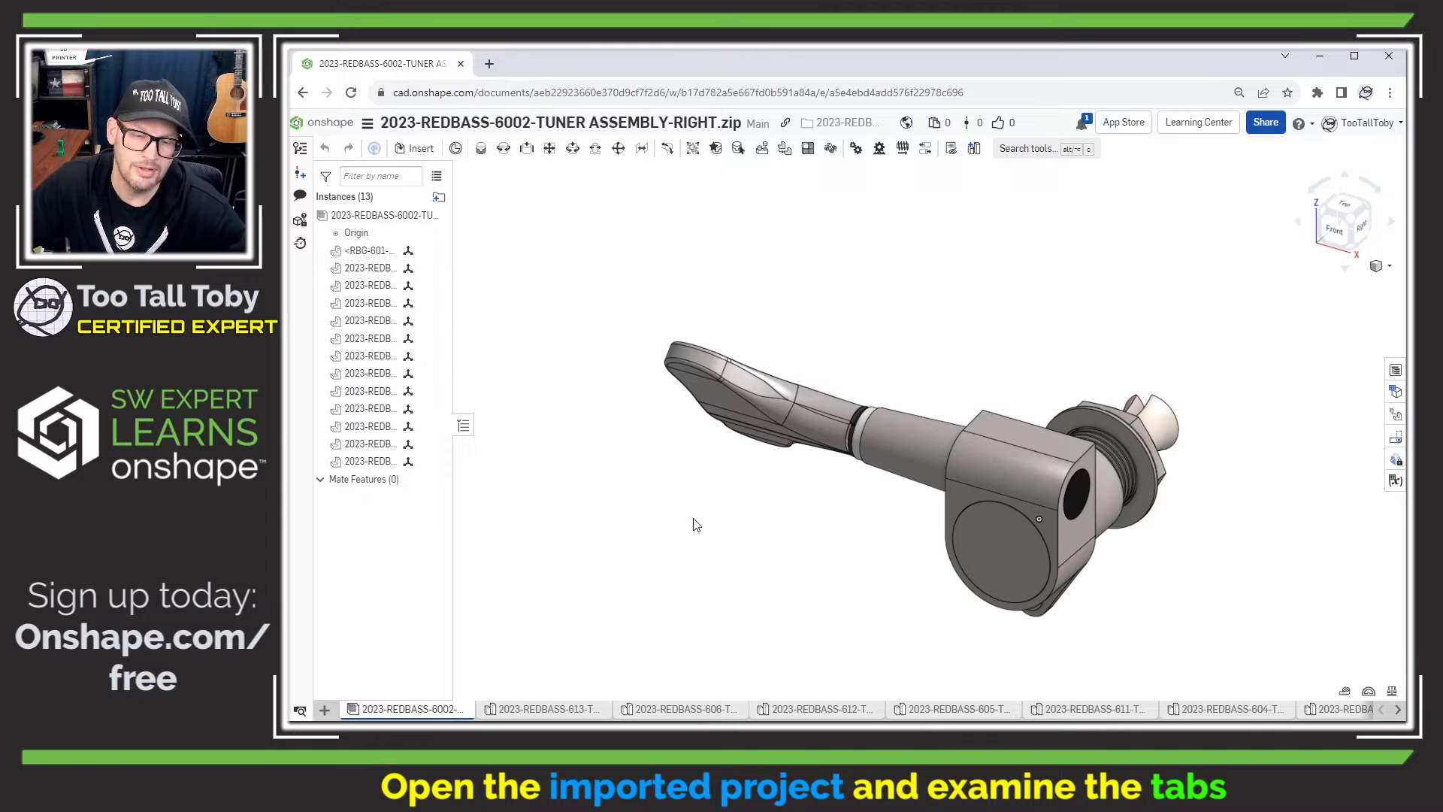
# - Examine the imported document's assembly tab and the Part Studios for 2023-REDBASS-613 and 2023-REDBASS-606
pyautogui.moveTo(384, 717)
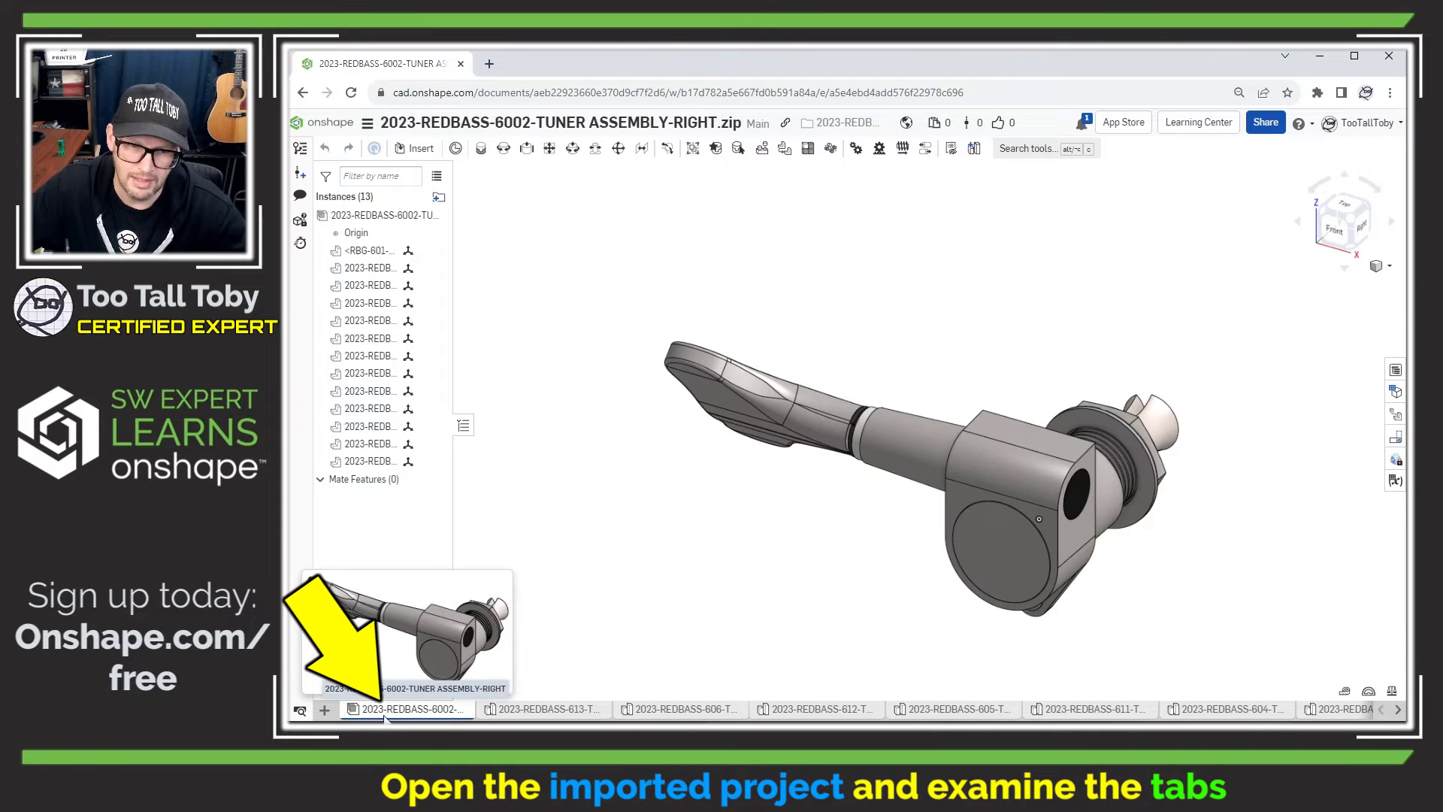
pyautogui.click(541, 710)
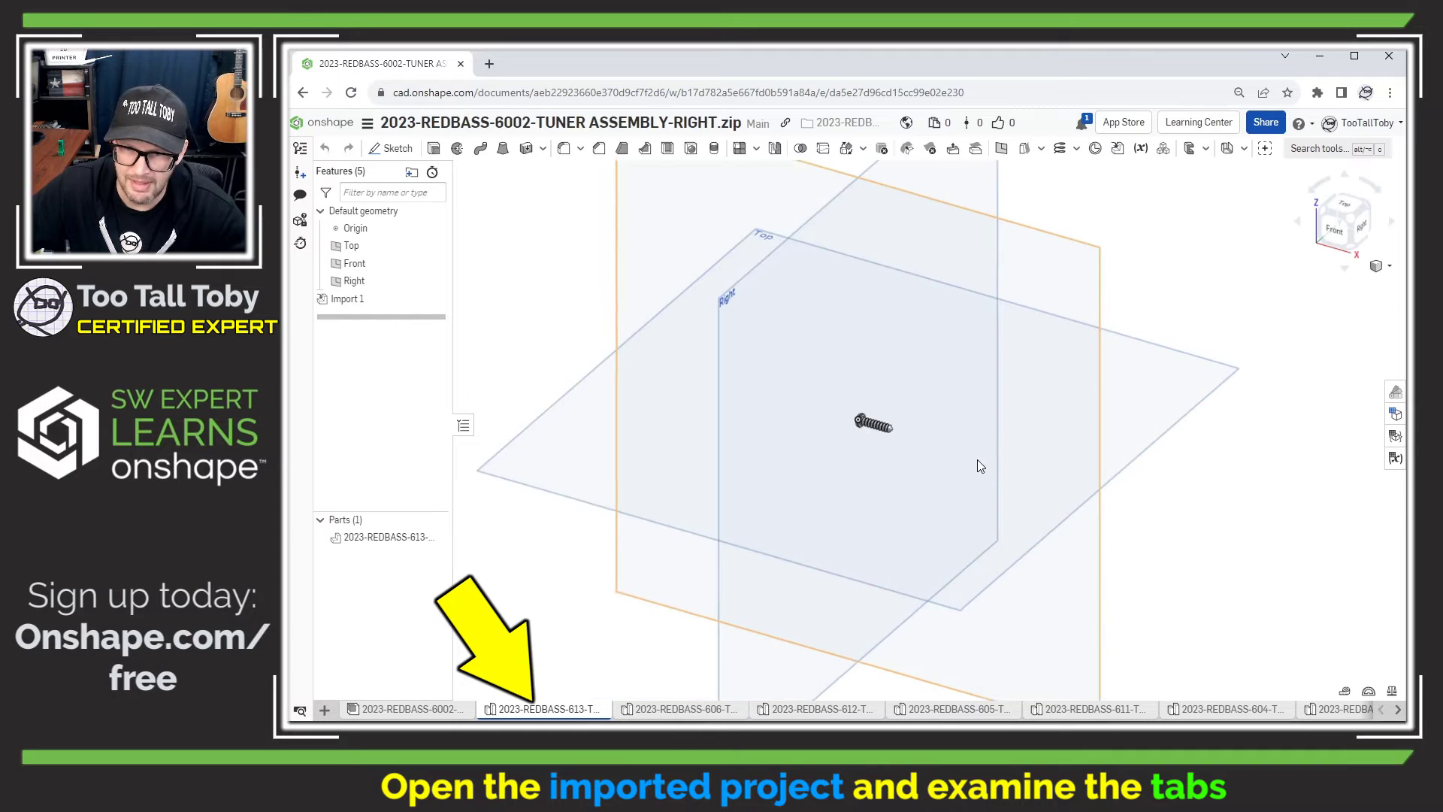
pyautogui.scroll(2, 902, 449)
pyautogui.click(679, 710)
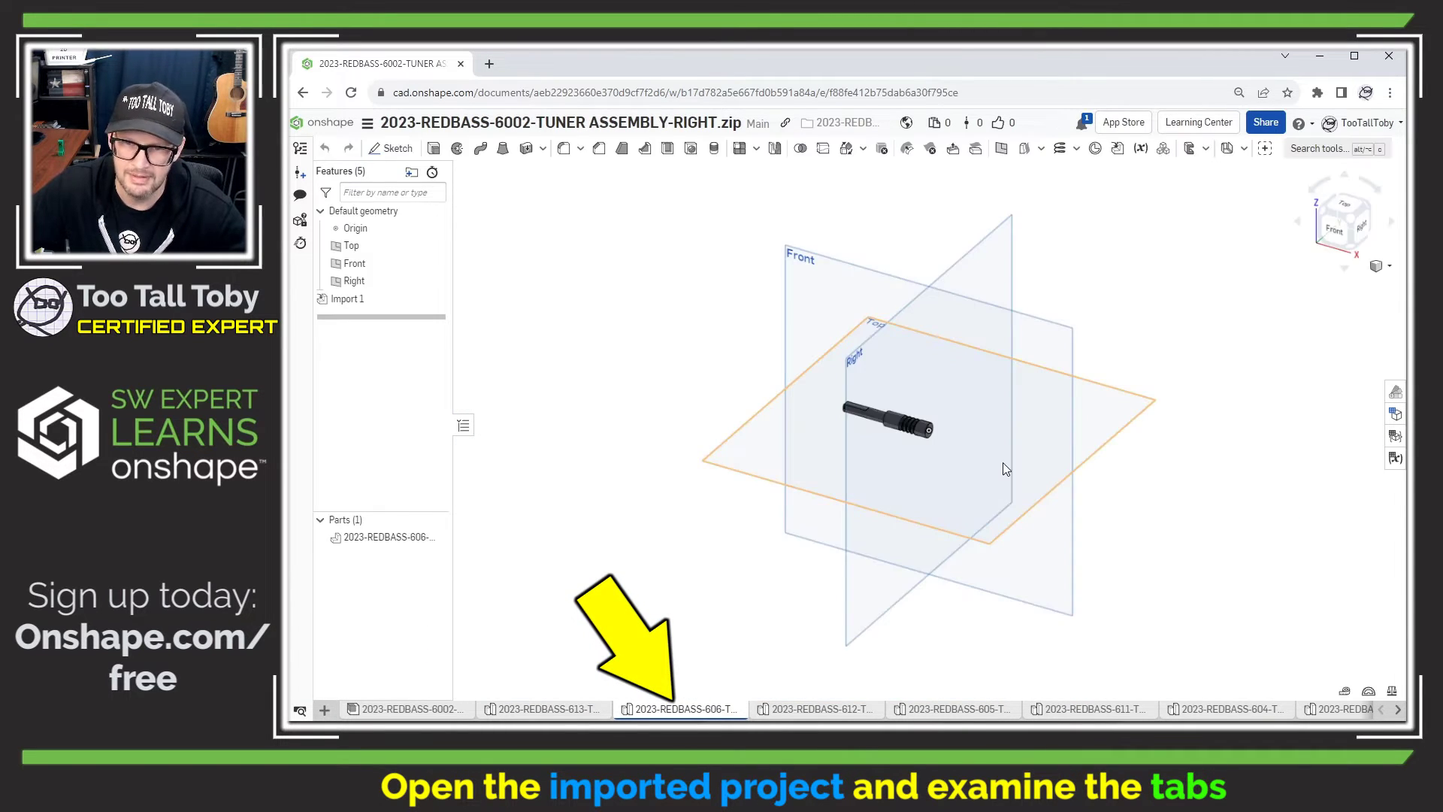
# - Examine the Part Studios for 2023-REDBASS-612, 2023-REDBASS-605 and 2023-REDBASS-611, including the threaded bushing's geometry and feature list
pyautogui.scroll(3, 1003, 462)
pyautogui.click(789, 716)
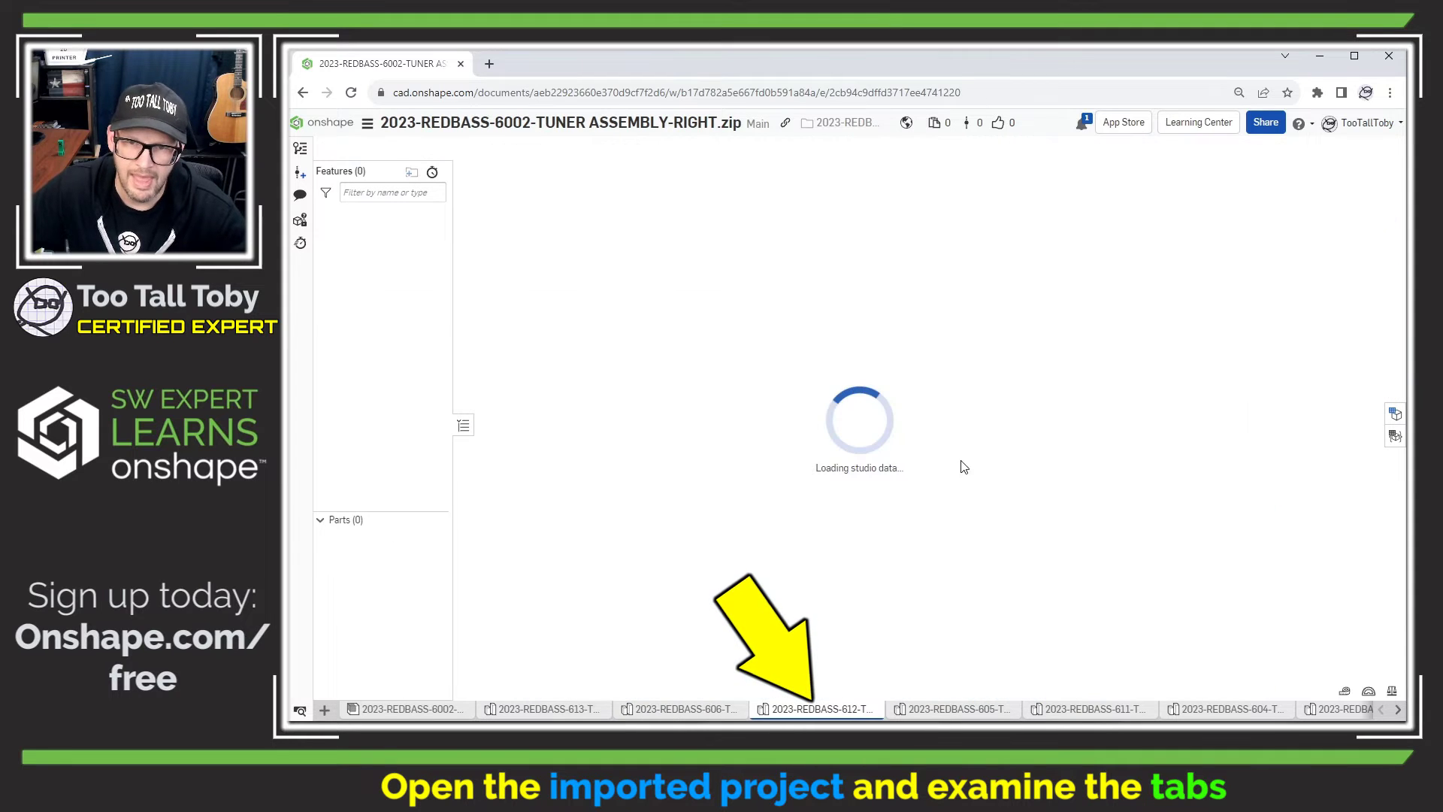
pyautogui.scroll(5, 889, 426)
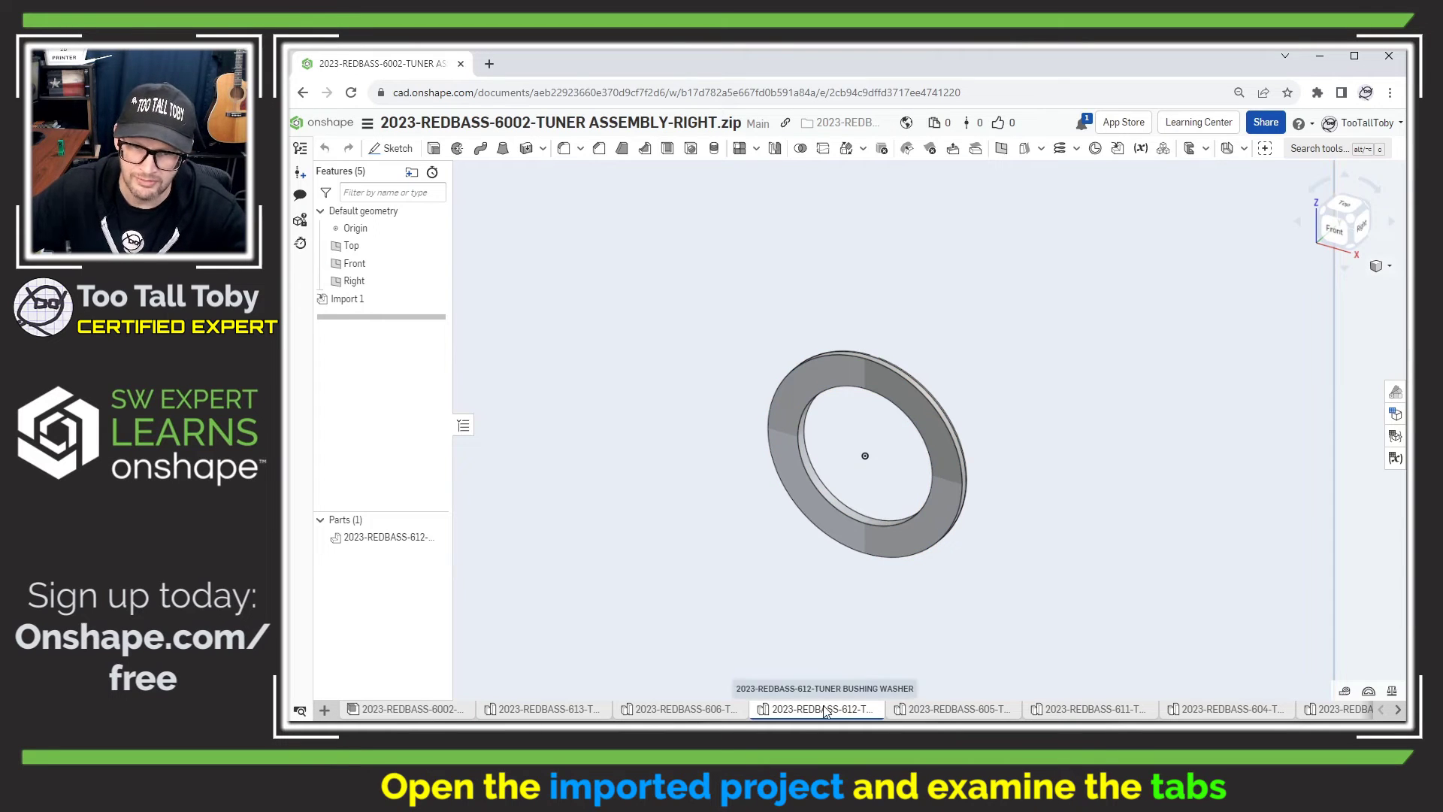
pyautogui.click(958, 709)
pyautogui.click(1090, 709)
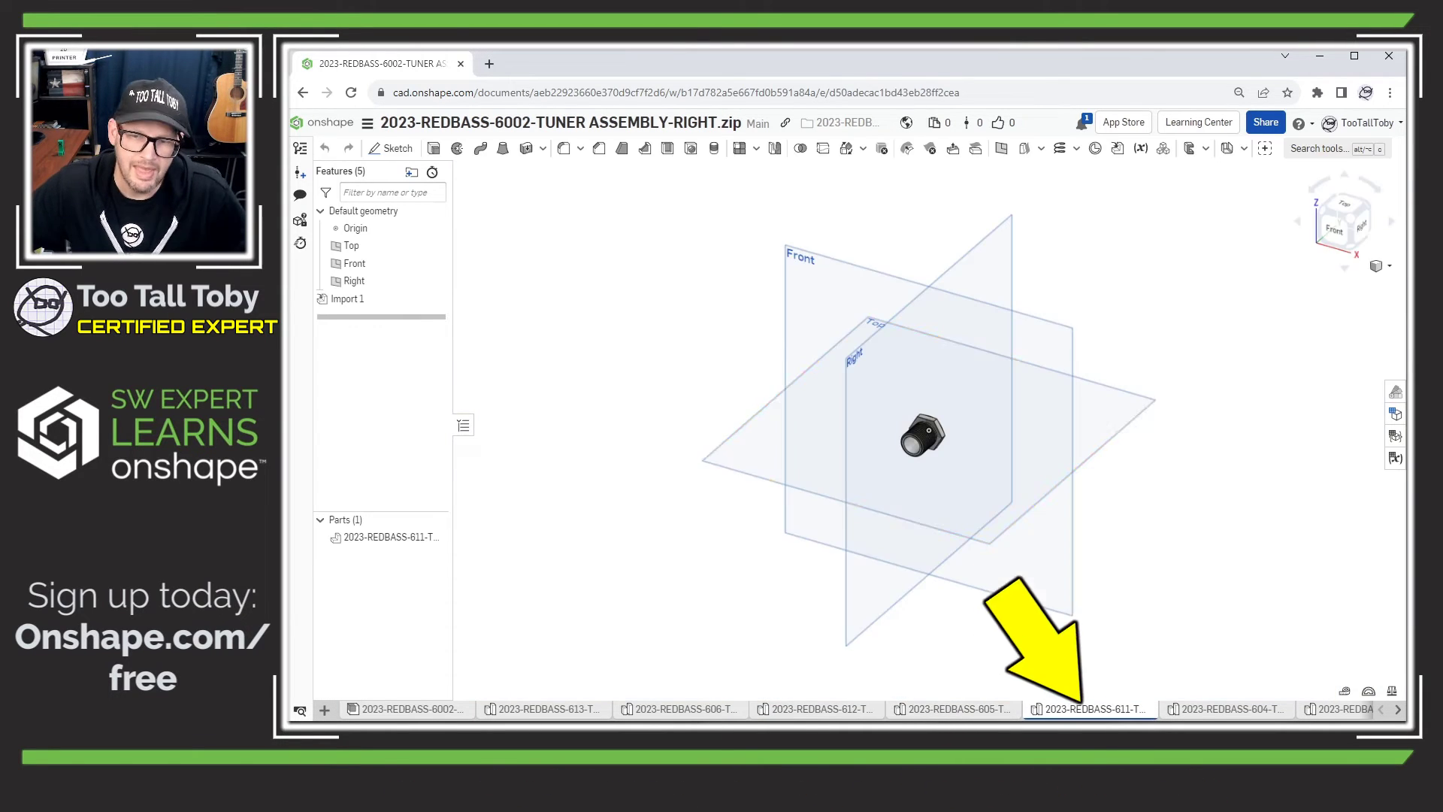
pyautogui.scroll(5, 929, 453)
pyautogui.scroll(8, 939, 443)
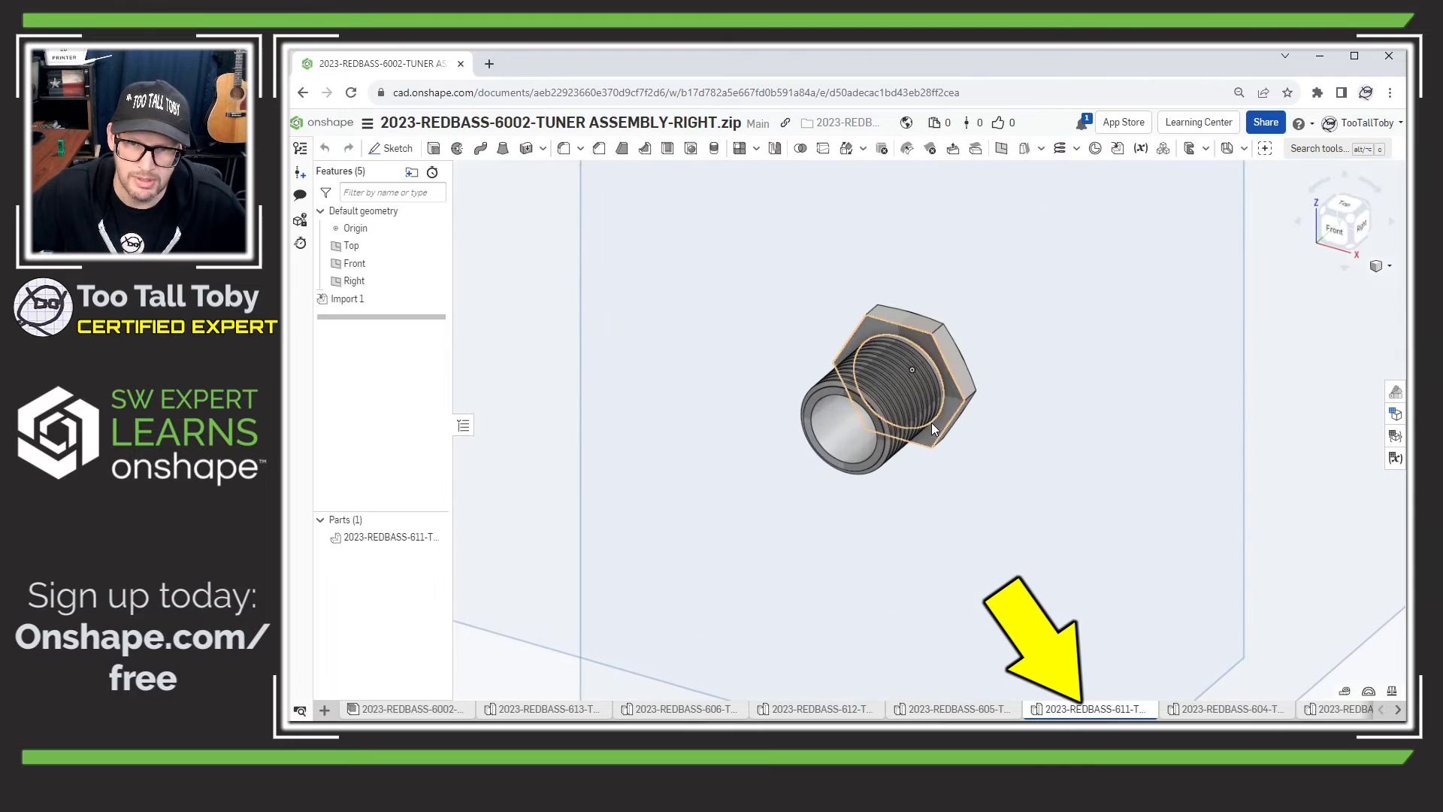
pyautogui.moveTo(869, 374)
pyautogui.mouseDown(button='right')
pyautogui.moveTo(778, 412)
pyautogui.moveTo(878, 355)
pyautogui.moveTo(841, 373)
pyautogui.mouseUp(button='right')
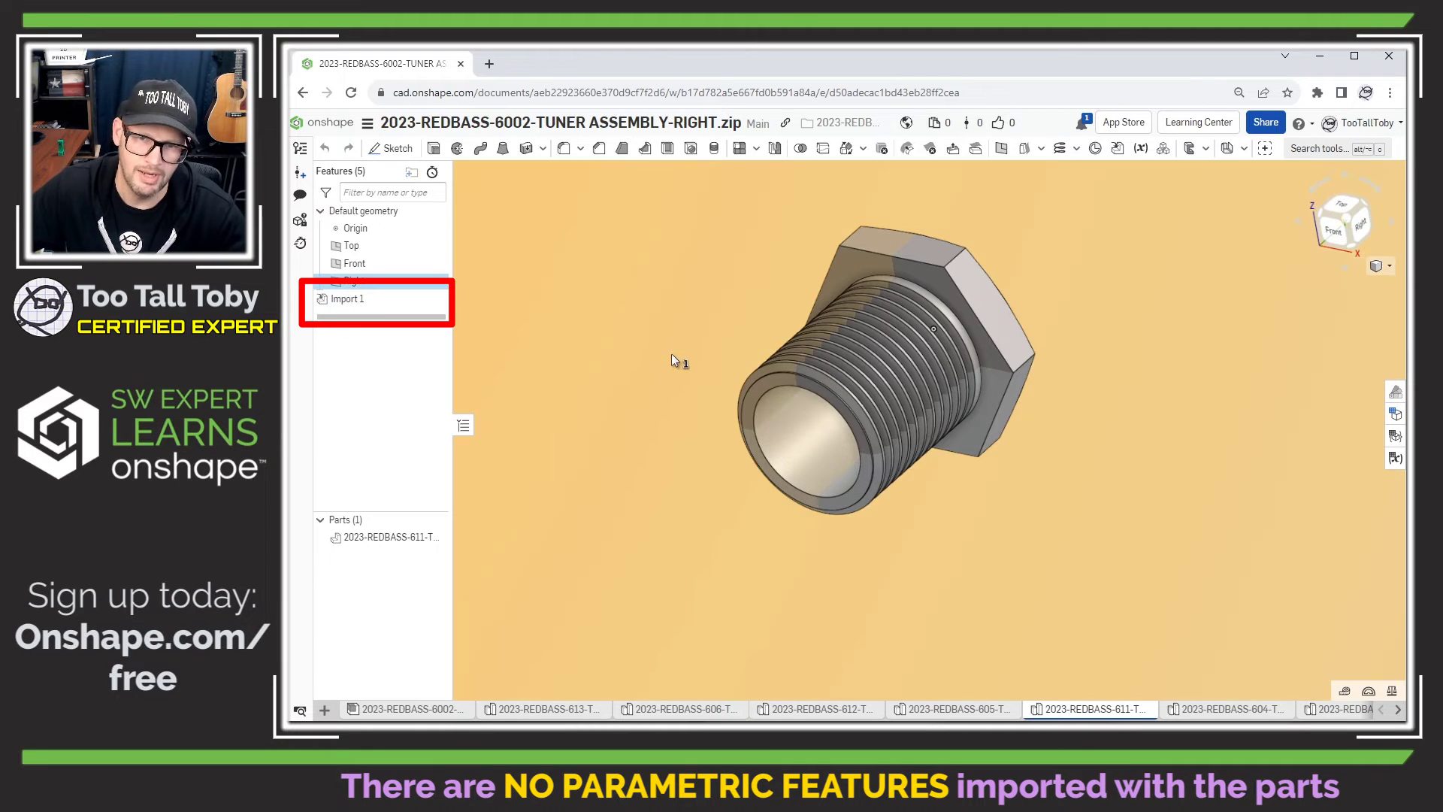
pyautogui.scroll(-4, 744, 438)
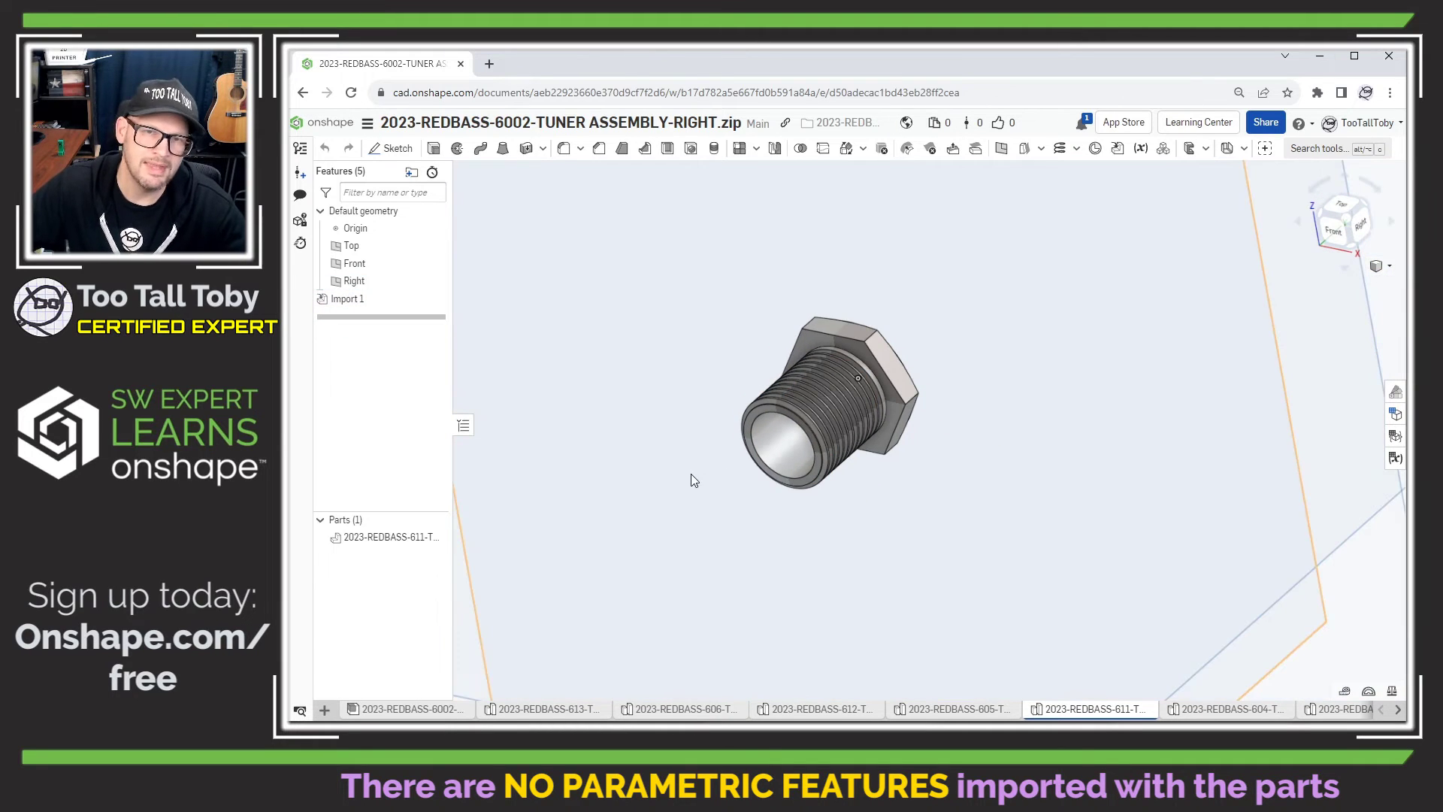
pyautogui.scroll(4, 777, 442)
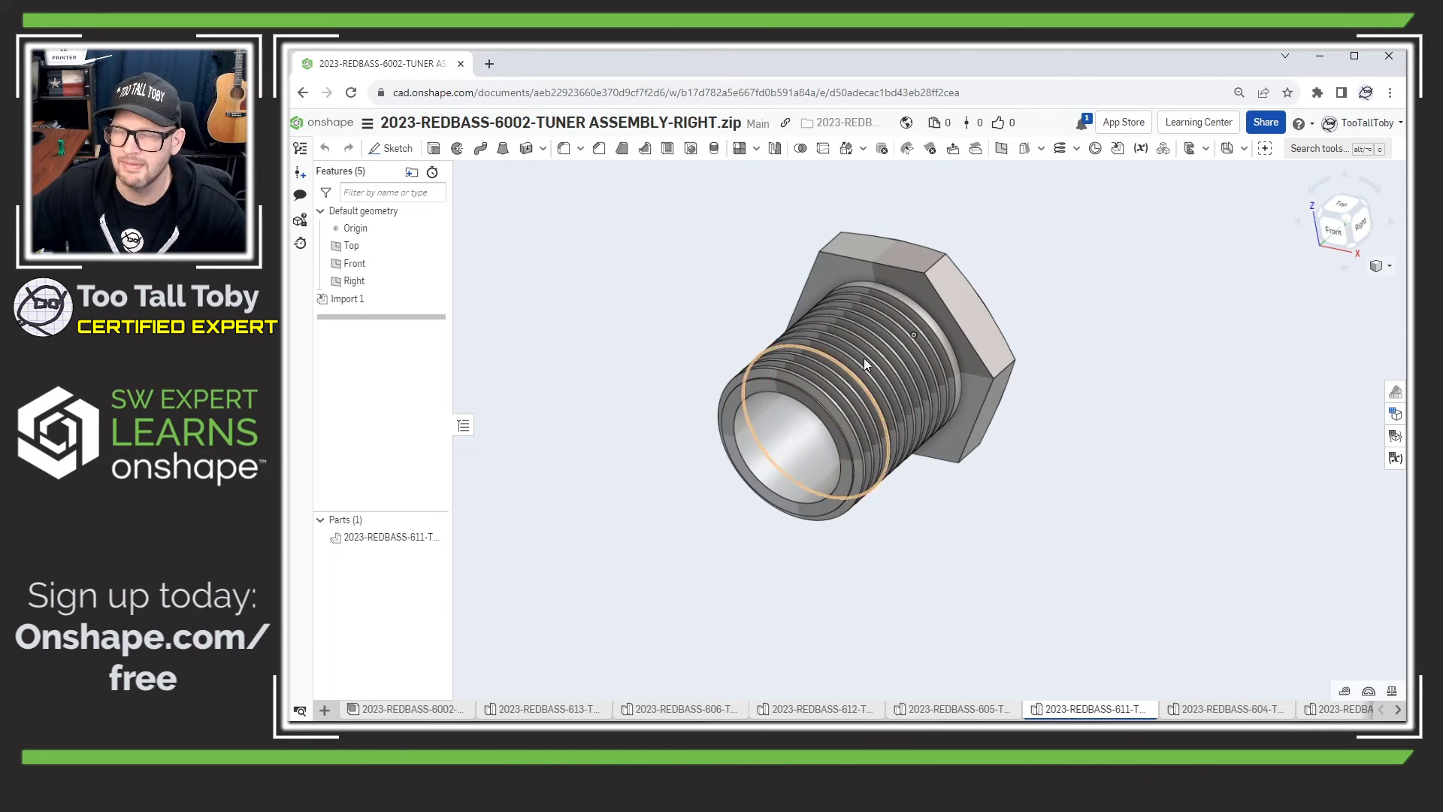
# - Open the 2023-REDBASS-6002 assembly and pull the tuner key, housing and black worm shaft away from the other parts to test for mates
pyautogui.click(418, 711)
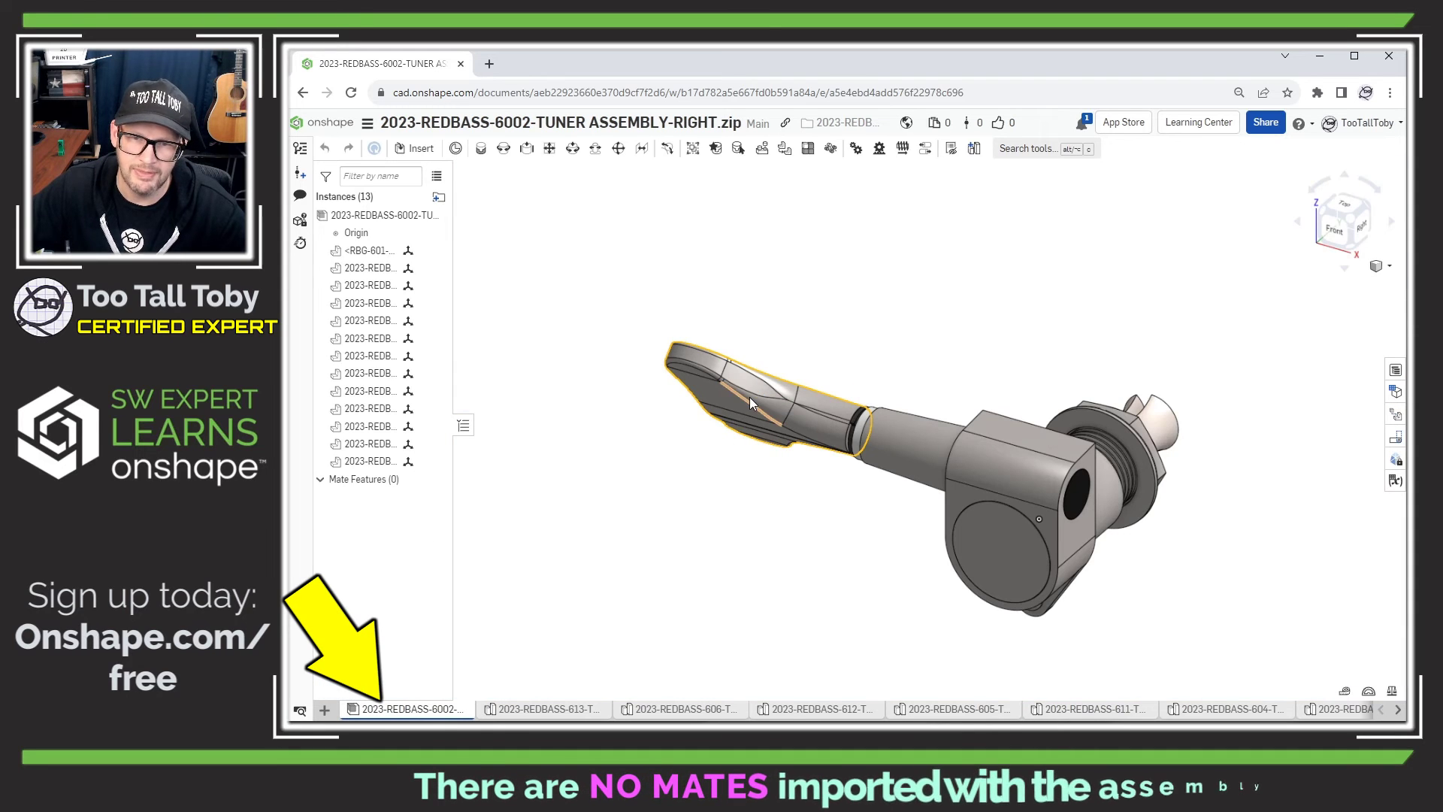
pyautogui.moveTo(750, 397); pyautogui.dragTo(500, 323)
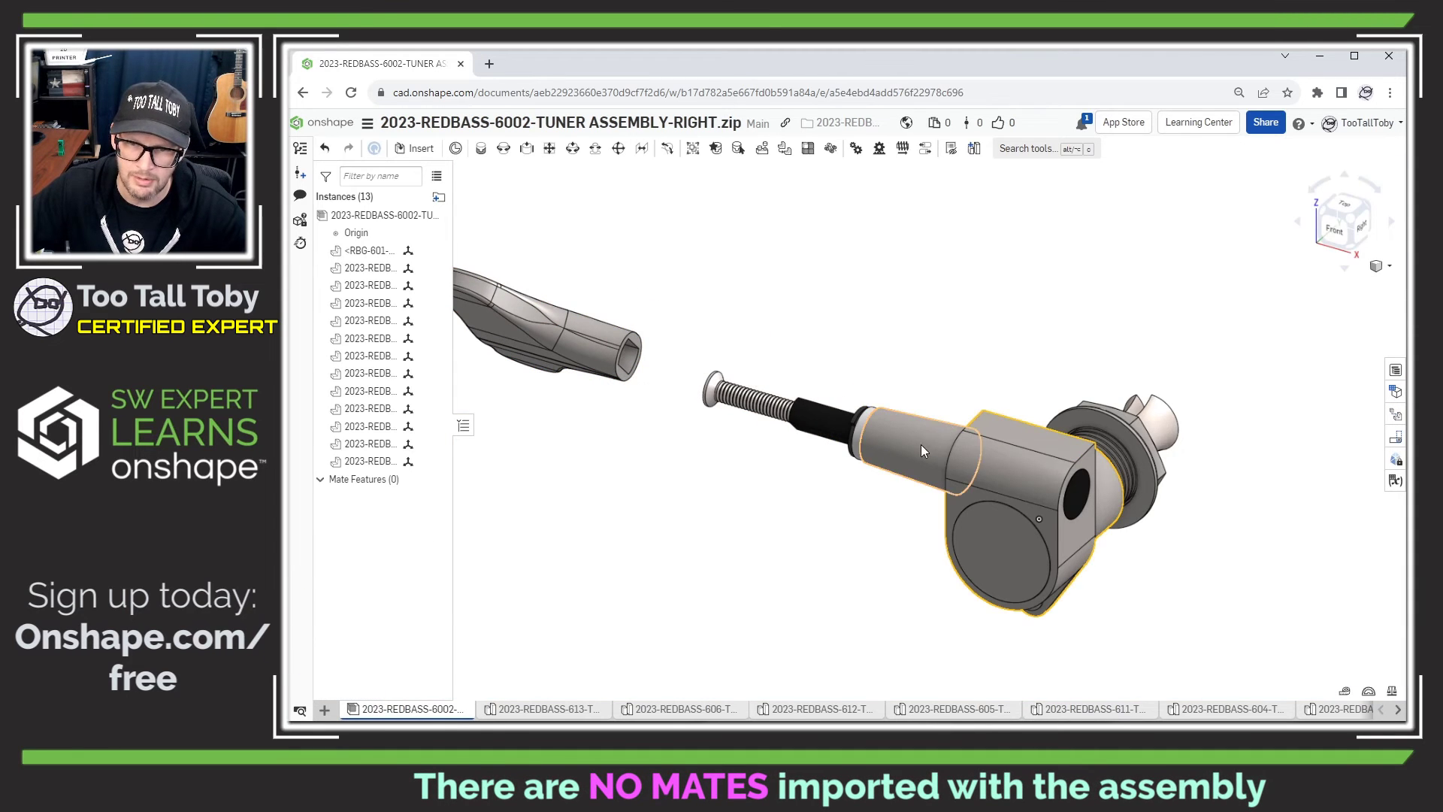
pyautogui.moveTo(922, 448); pyautogui.dragTo(1202, 265)
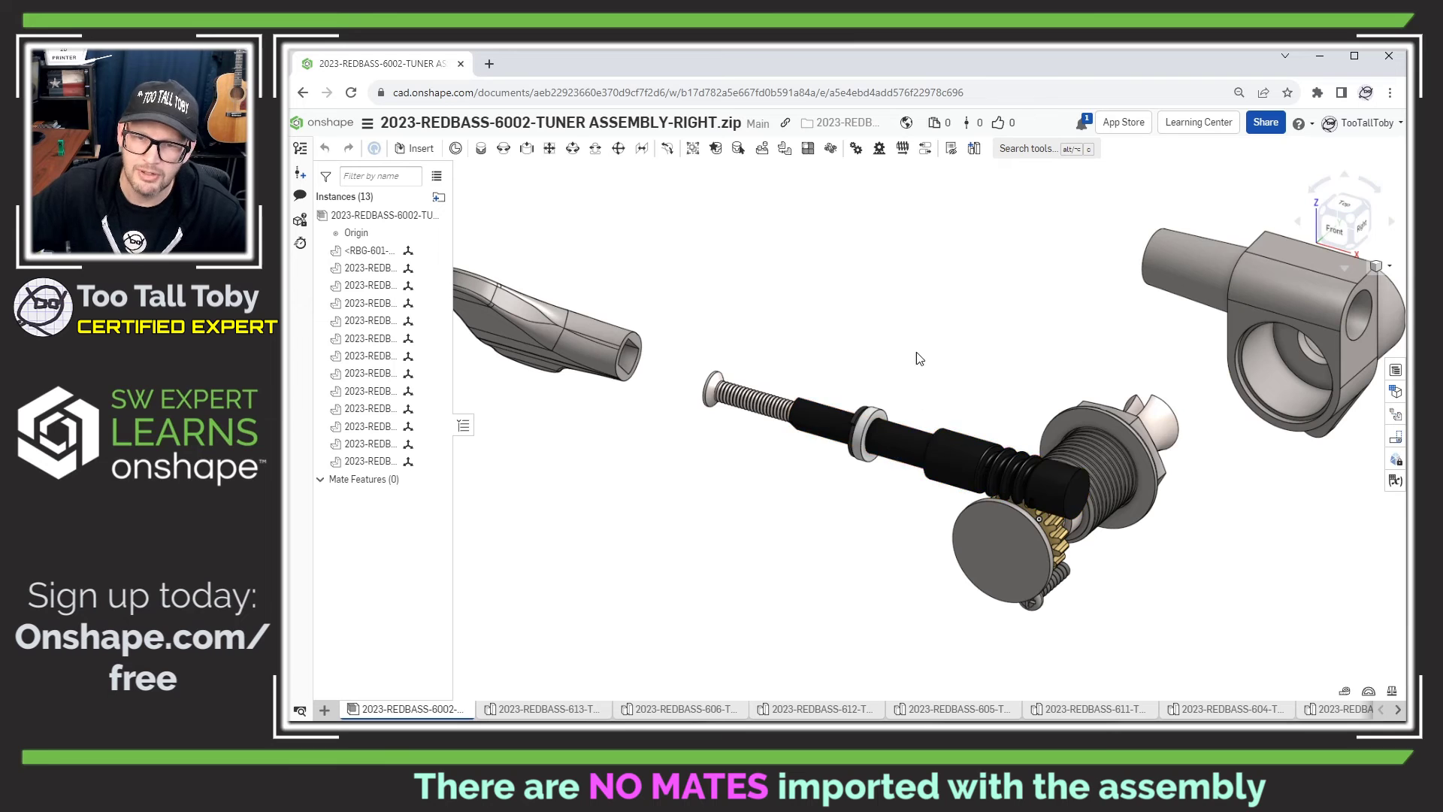
pyautogui.moveTo(891, 444); pyautogui.dragTo(864, 272)
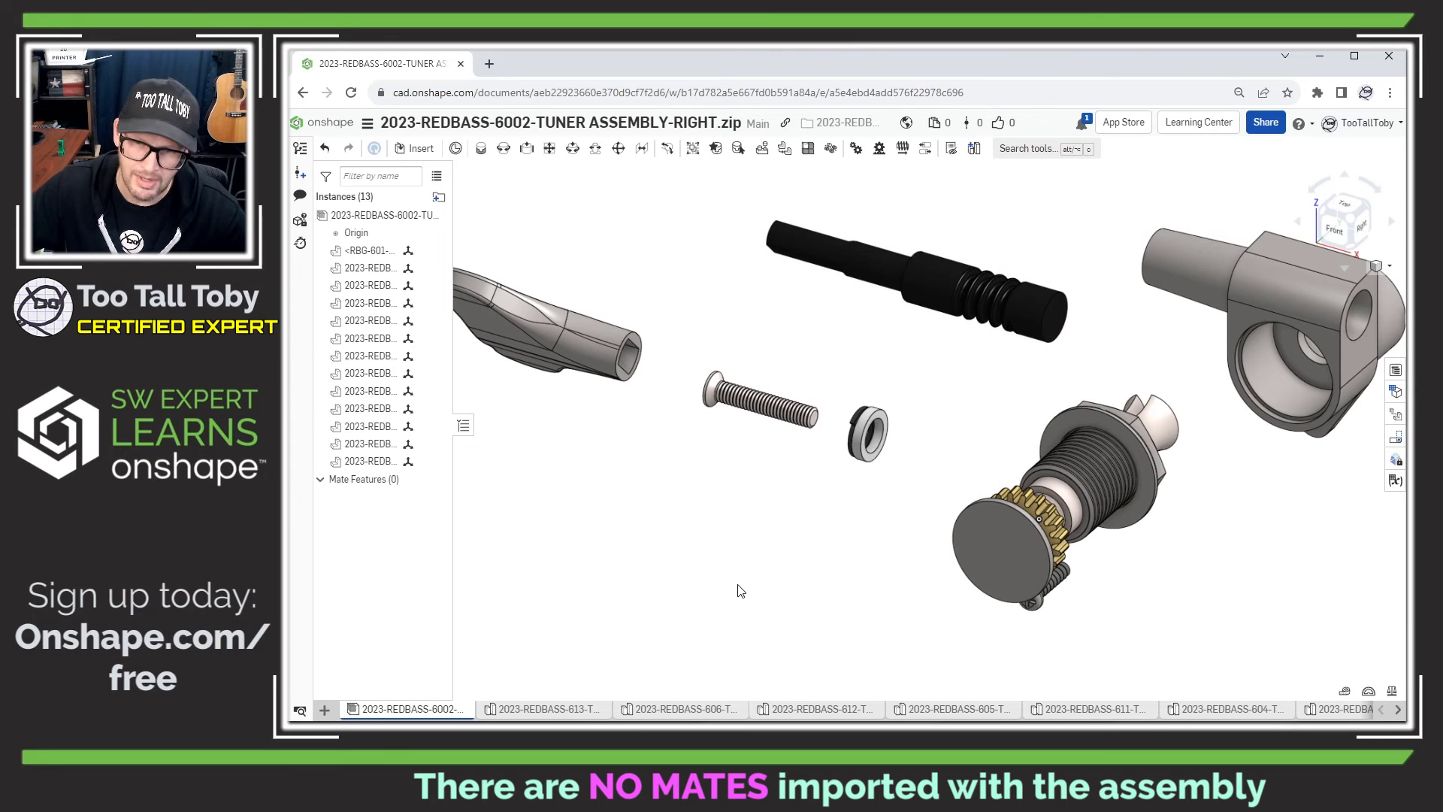
# - Undo the moves of the tuner key, housing and worm shaft in the assembly
pyautogui.hotkey('ctrl', 'z')
pyautogui.hotkey('ctrl', 'z')
pyautogui.hotkey('ctrl', 'z')
pyautogui.hotkey('ctrl', 'z')
pyautogui.hotkey('ctrl', 'z')
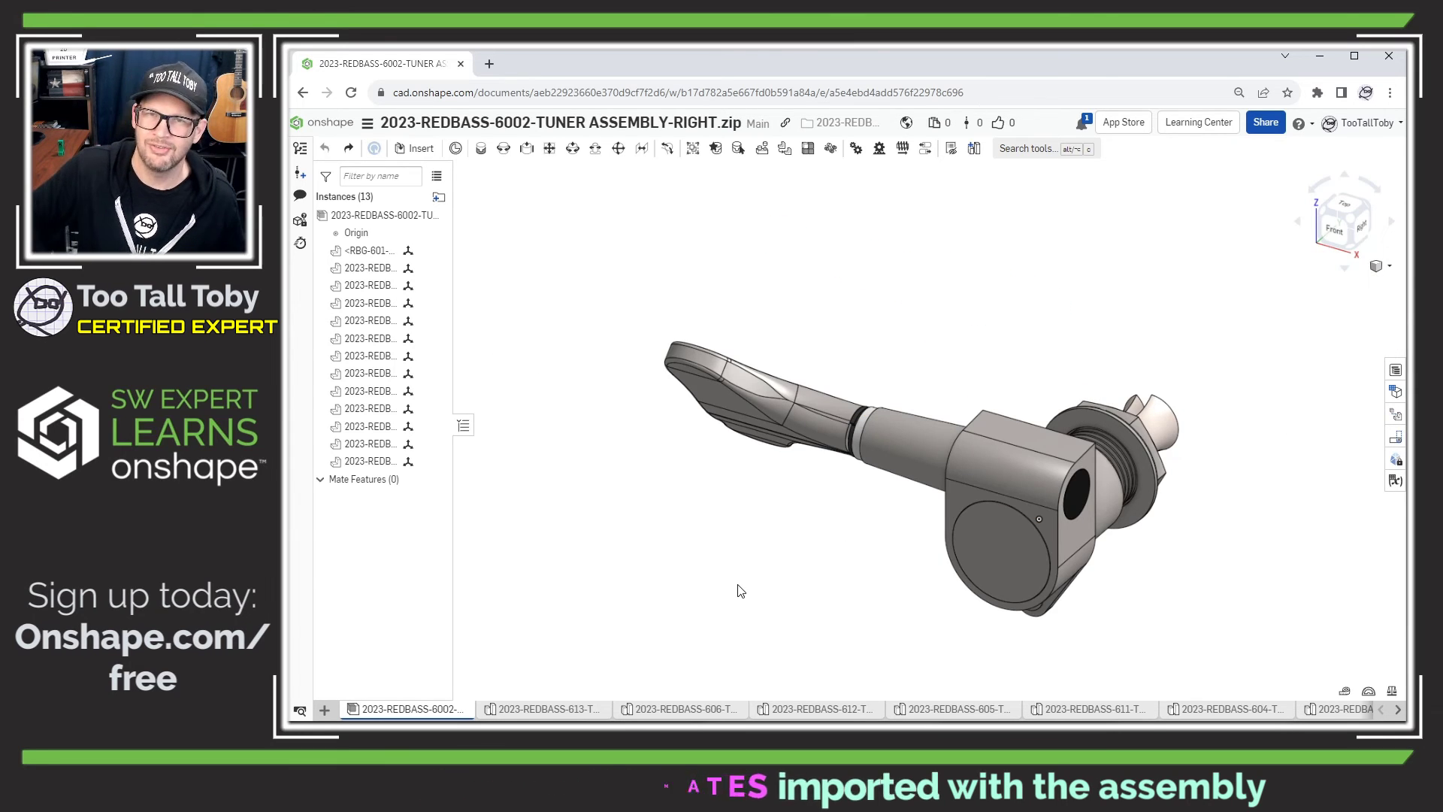